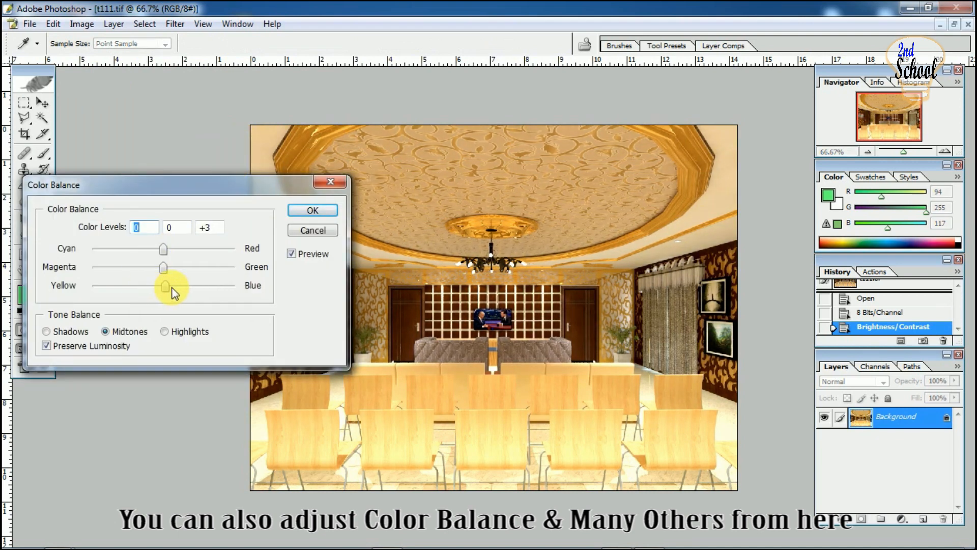
Try shifting the midtones toward yellow to -12 with Color Balance.
drag(174, 289, 156, 289)
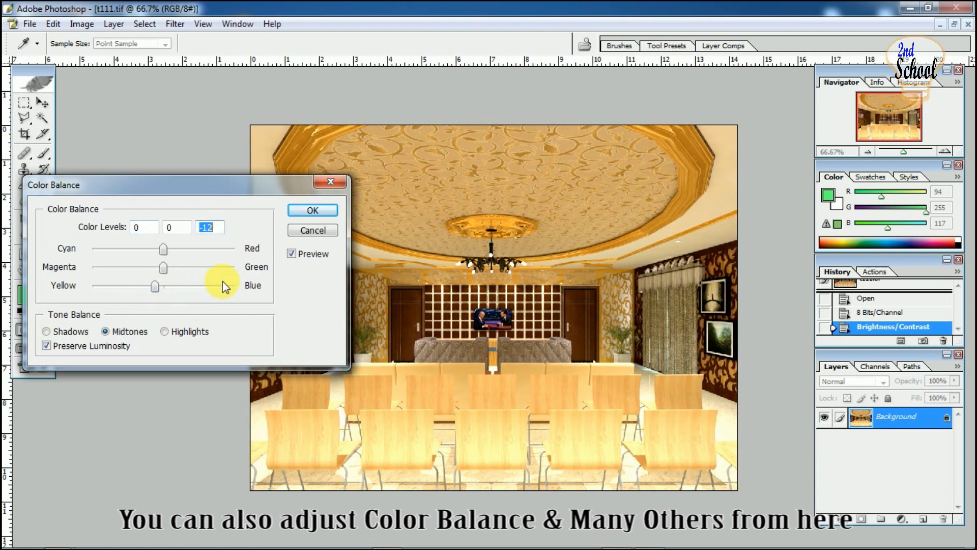
click(309, 228)
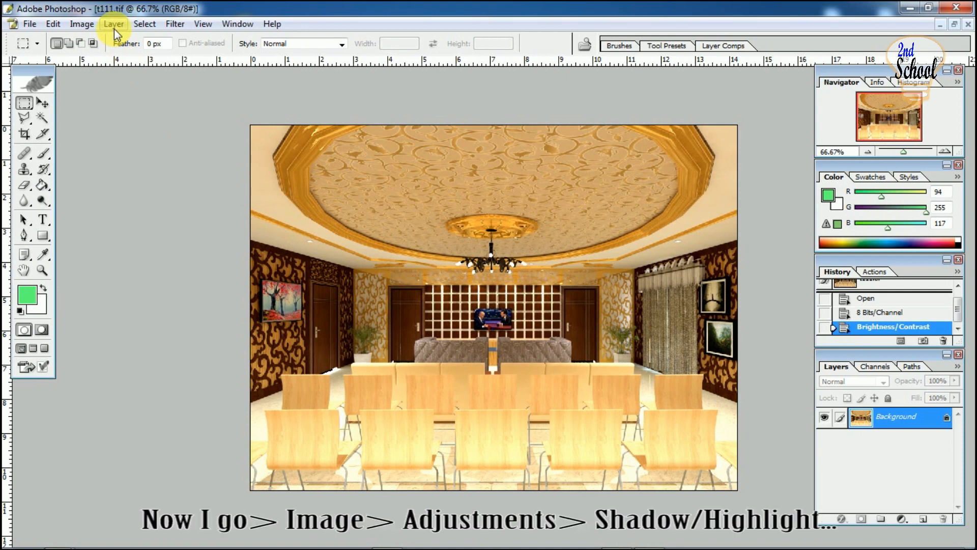
Apply a Shadow/Highlight adjustment with shadows at 50% and highlights at 0%.
click(81, 26)
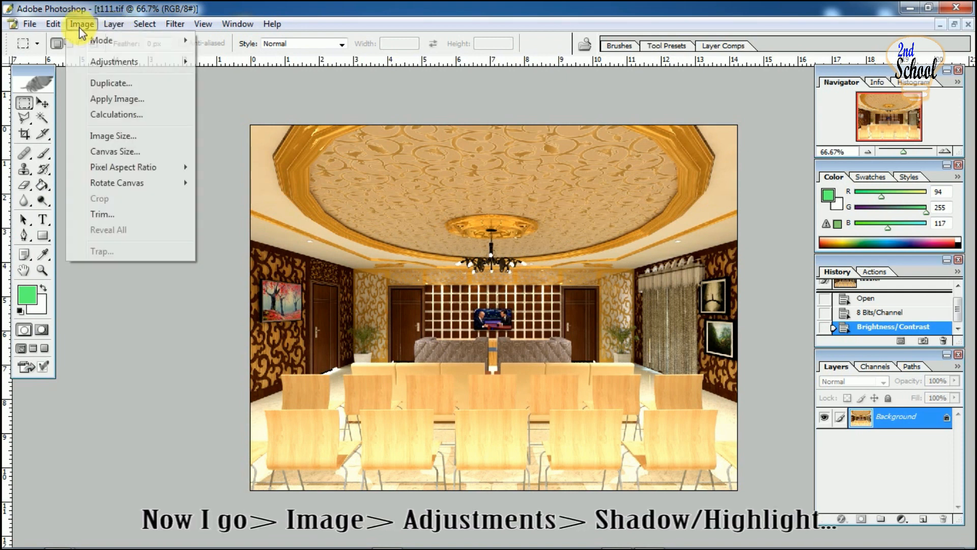
mouse_move(127, 67)
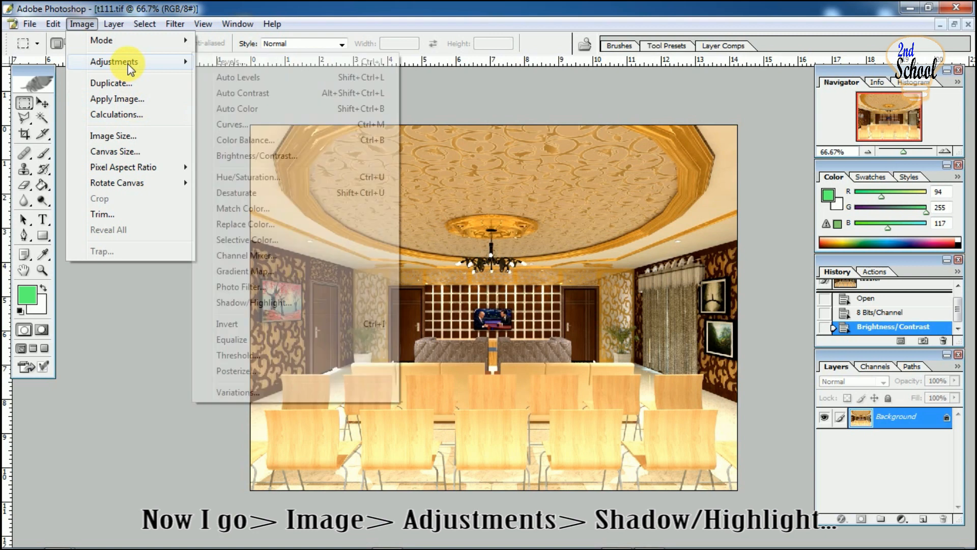
click(253, 306)
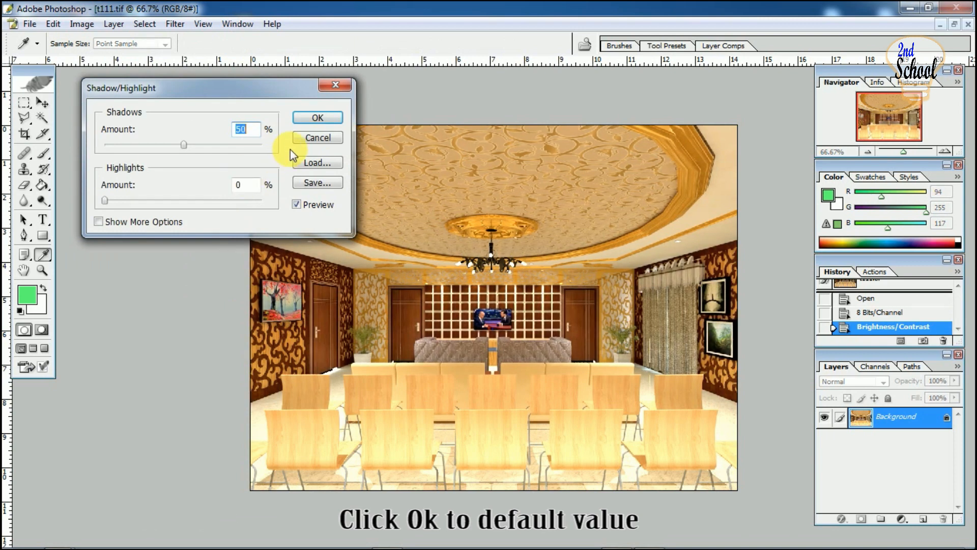
click(317, 119)
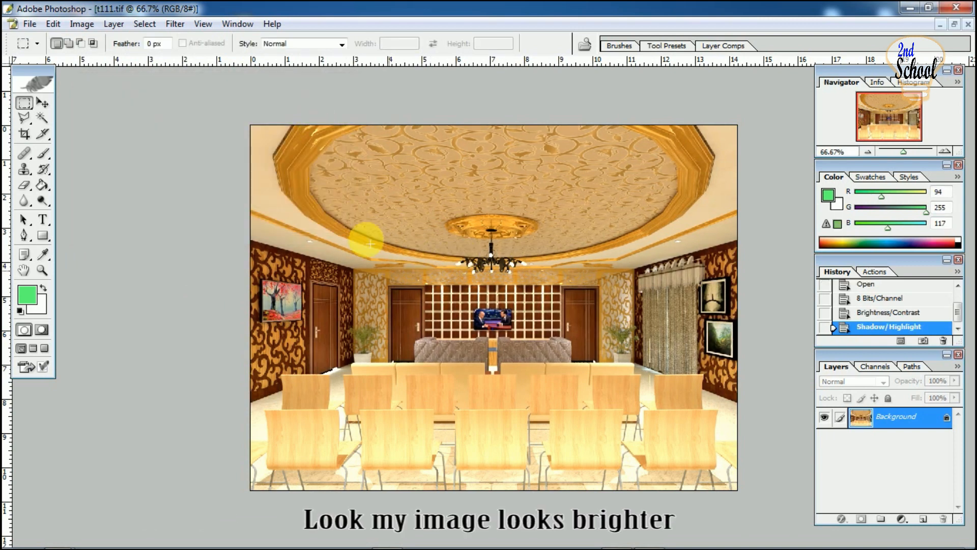
Paste the contact logo, scale it to about 53.4% and place it in the image's lower-left corner.
key(ctrl+v)
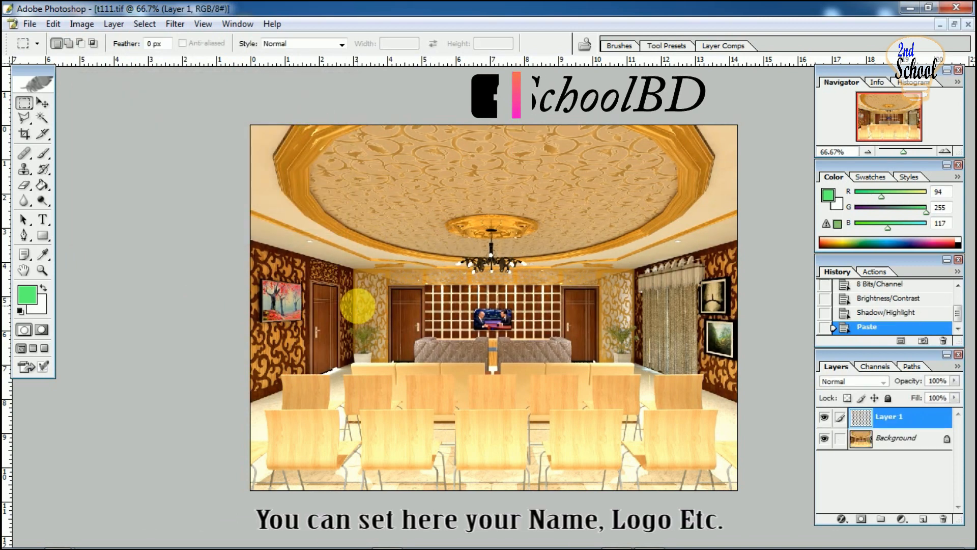
key(ctrl+t)
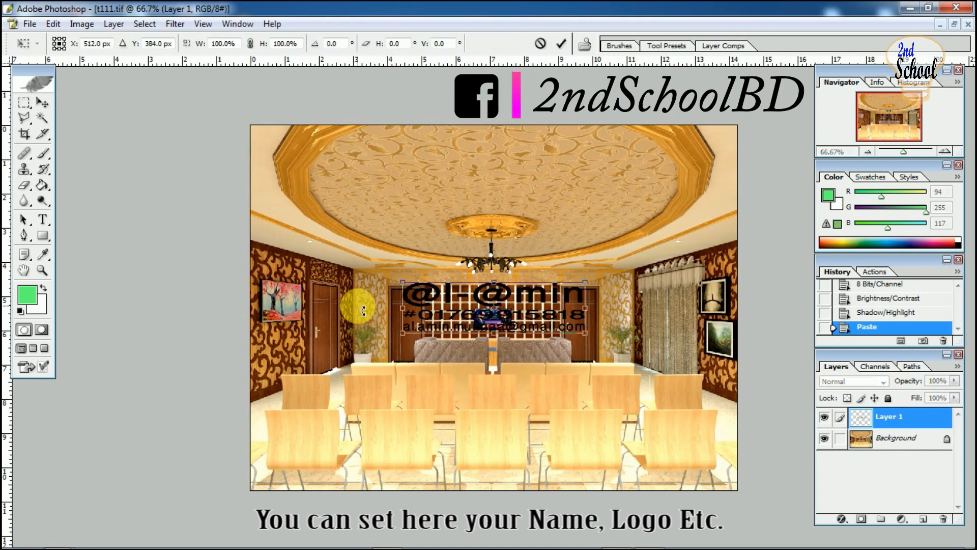
drag(408, 283, 324, 484)
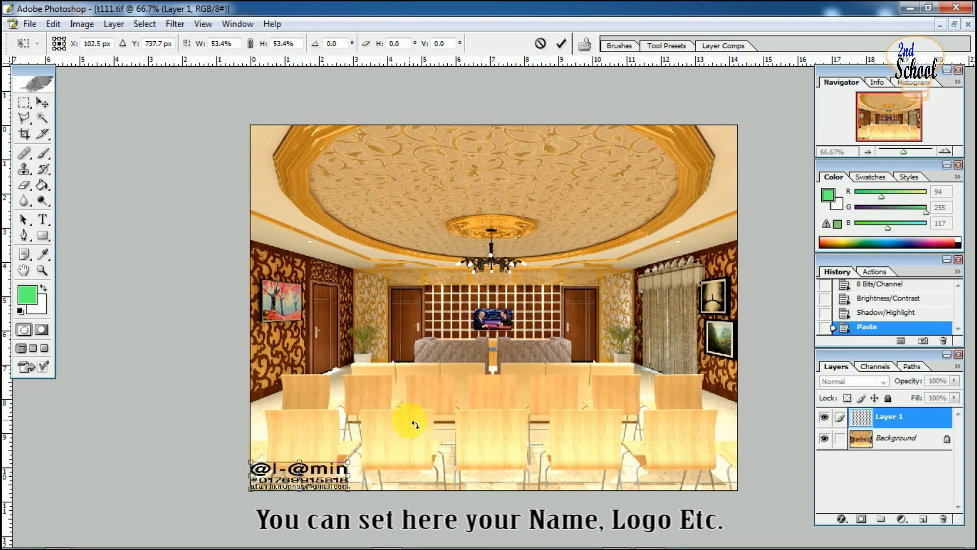
Nudge the logo up and right from the corner to about X 125 px, Y 716.7 px, and apply the transform.
key(Up)
key(Up)
key(Up)
key(Up)
key(Up)
key(Up)
key(Up)
key(Up)
key(Up)
key(Up)
key(Right)
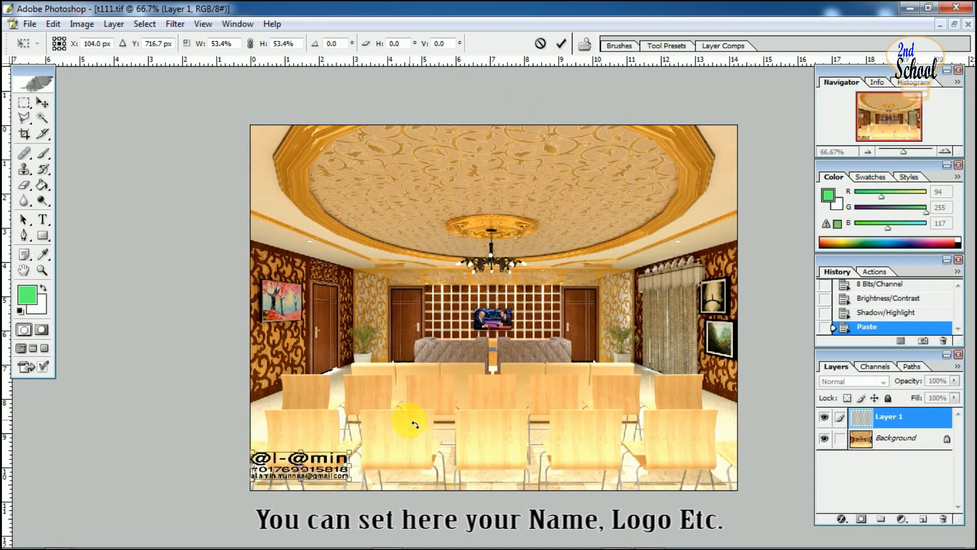
key(Right)
key(Right)
key(Right)
key(Right)
key(Right)
key(Right)
key(Right)
key(Right)
key(Right)
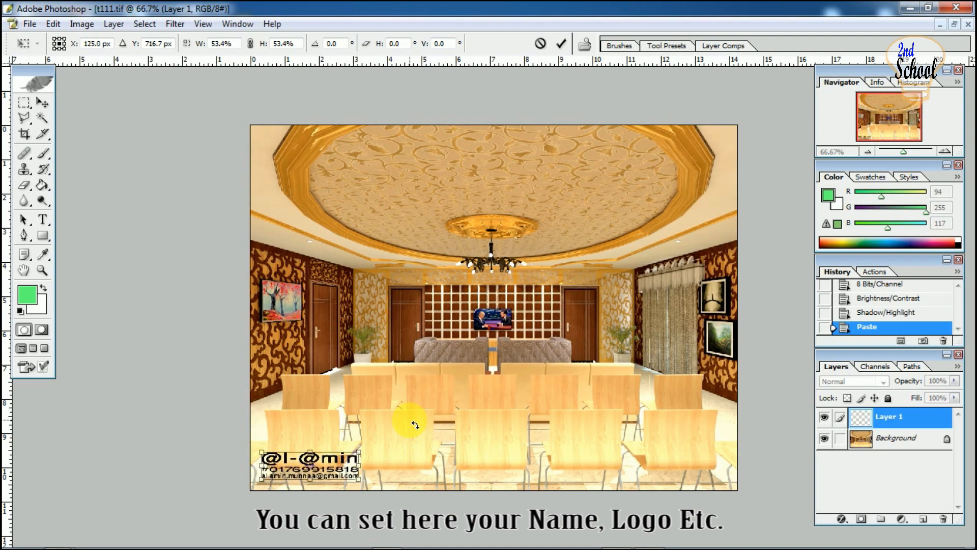
key(Return)
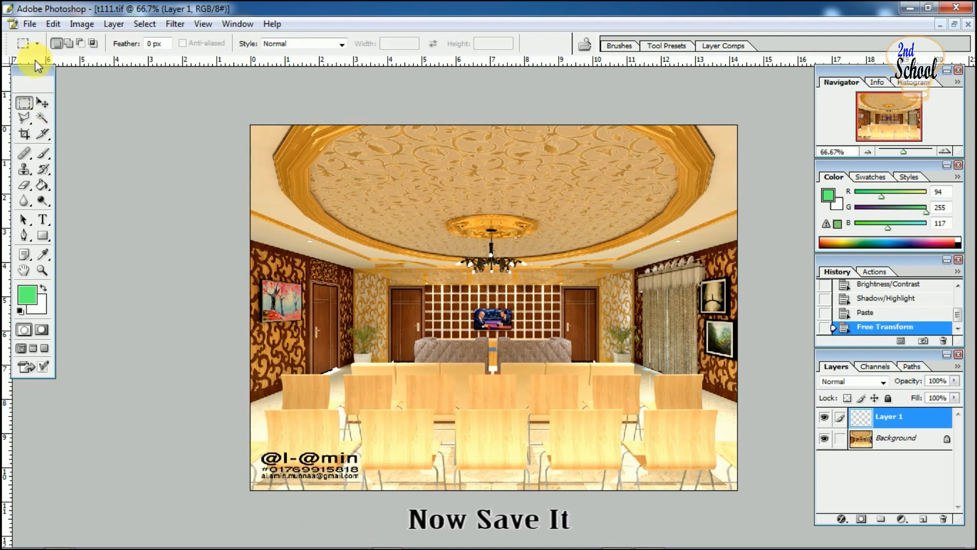
Save a JPEG copy of the image as t111.jpg at quality 12, and close the TIFF without saving its changes.
click(30, 24)
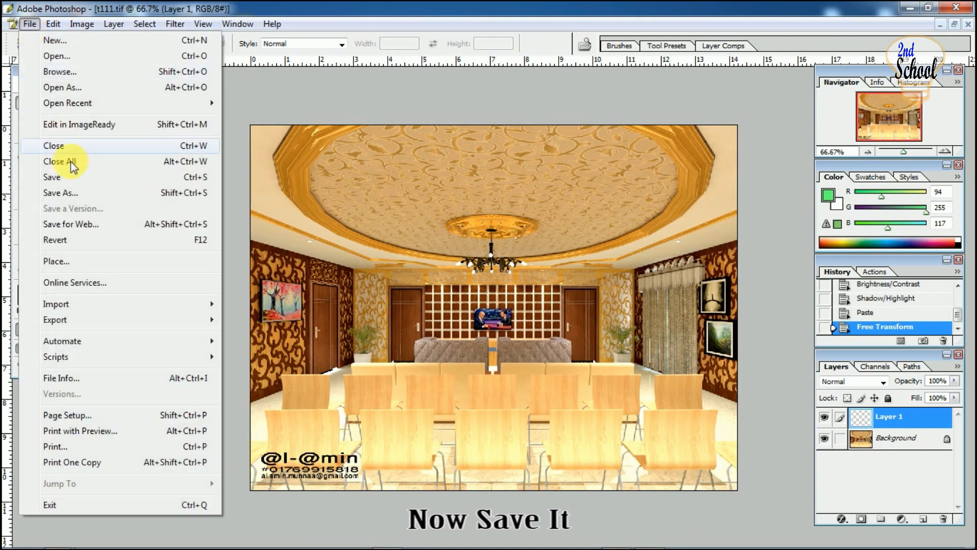
click(76, 192)
click(473, 311)
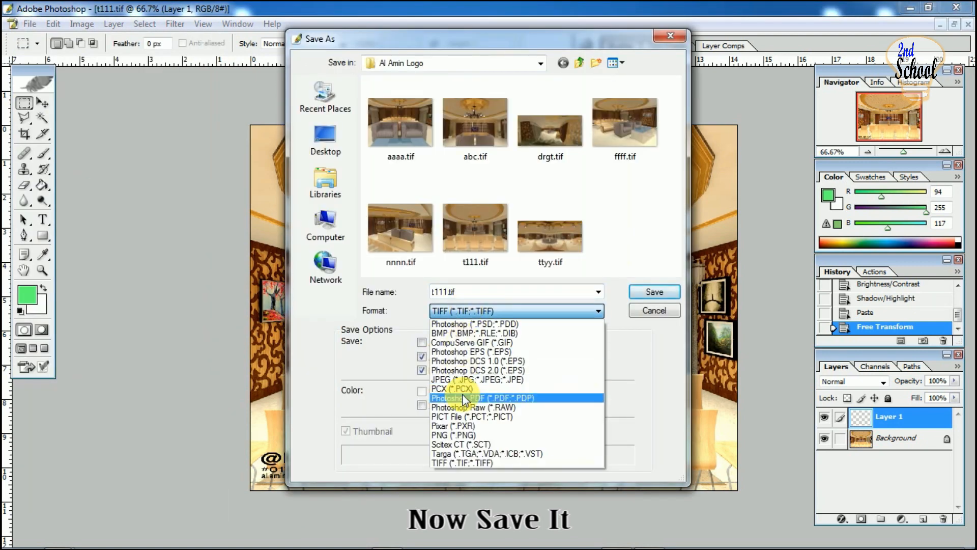
click(461, 380)
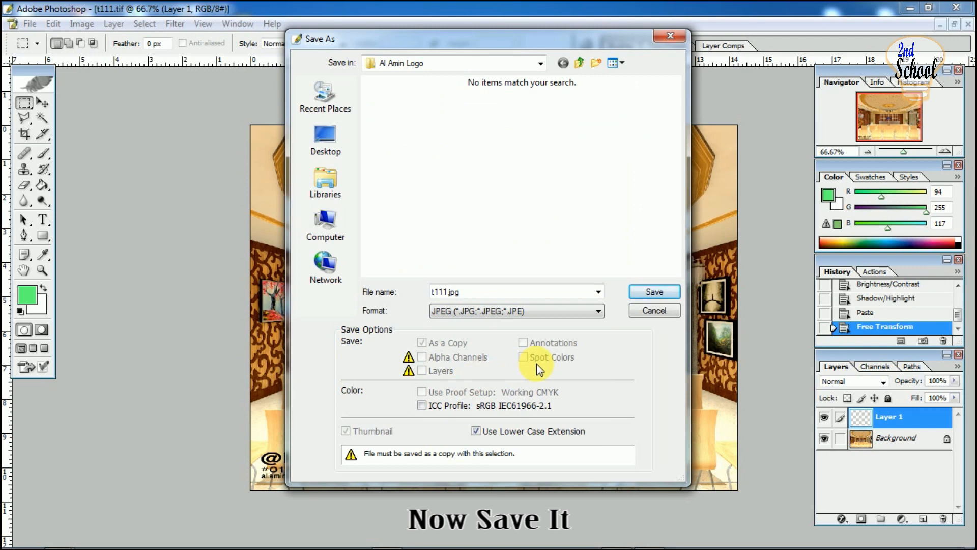
click(642, 295)
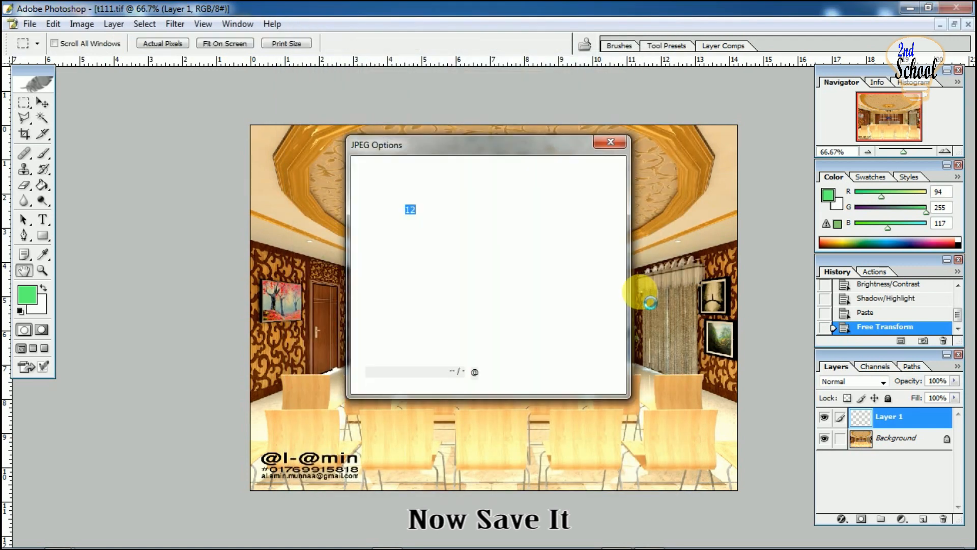
click(593, 171)
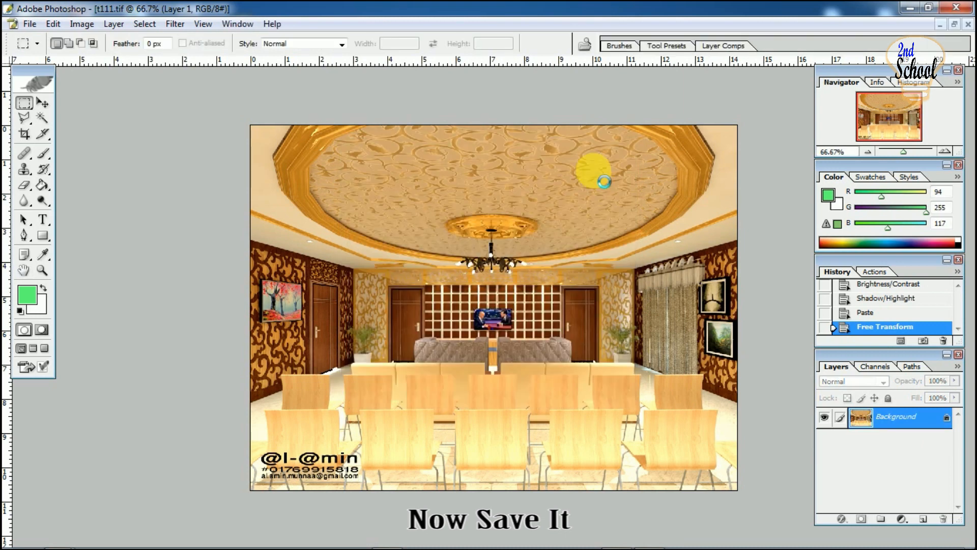
key(ctrl+w)
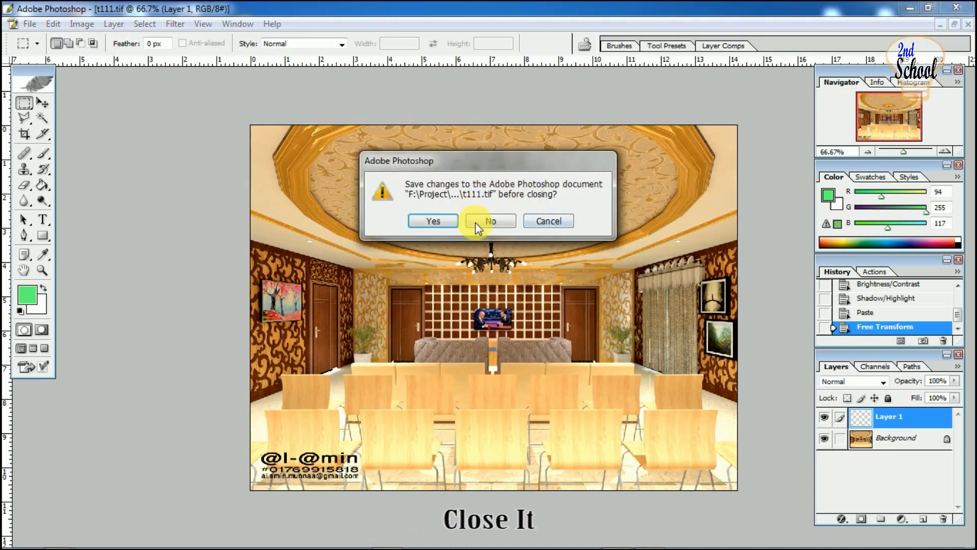
click(487, 223)
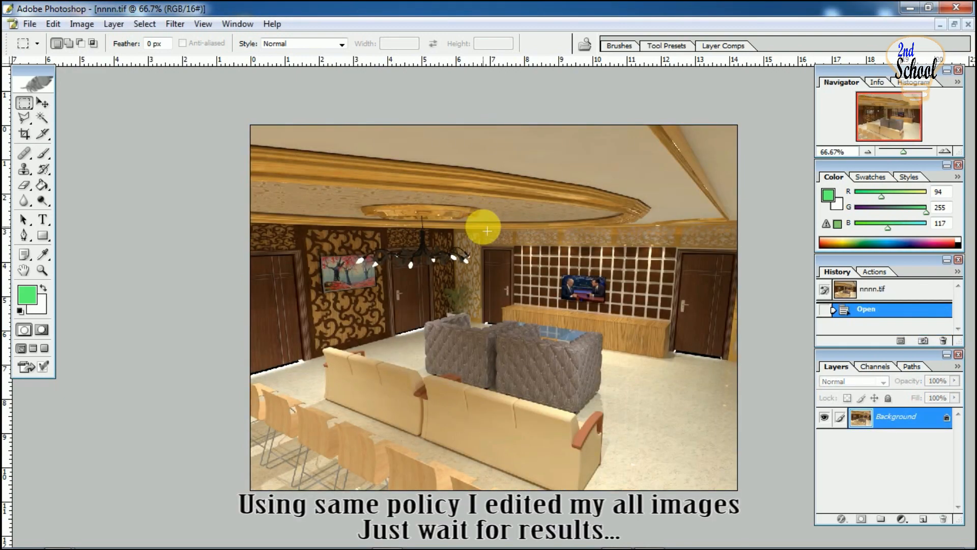
Convert the nnnn.tif image to 8 bits per channel.
click(81, 24)
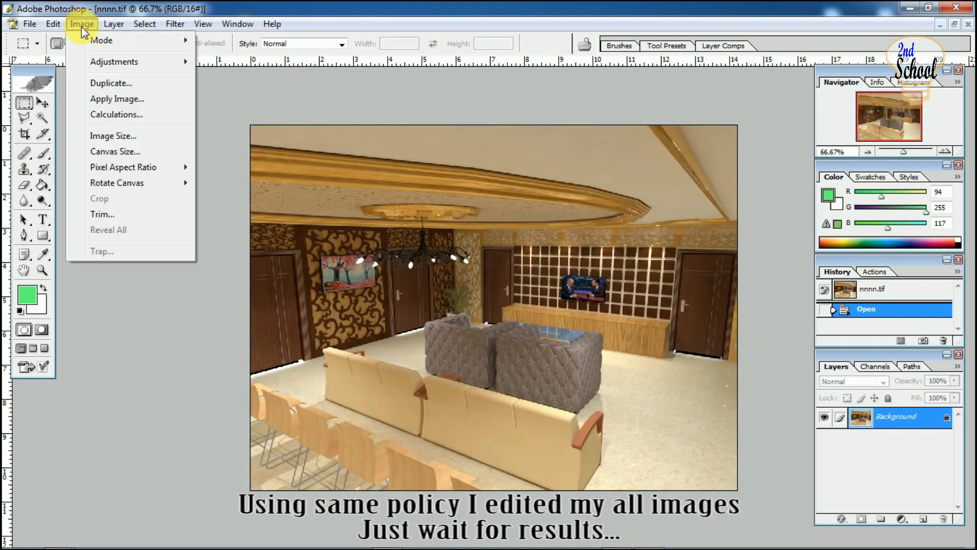
mouse_move(102, 40)
click(240, 170)
Adjust the nnnn.tif image to brightness 20 and contrast 30.
click(82, 24)
mouse_move(114, 62)
click(257, 156)
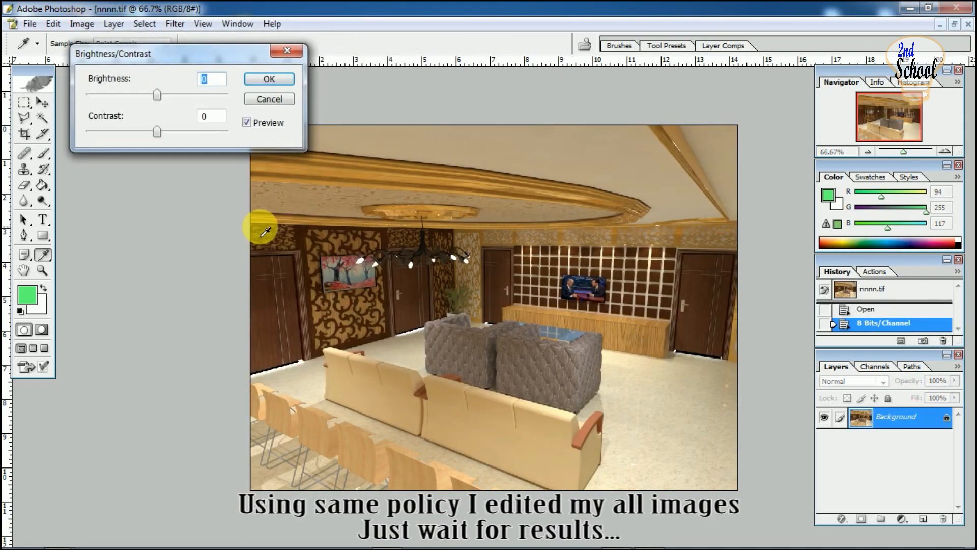
text(20)
key(Tab)
text(30)
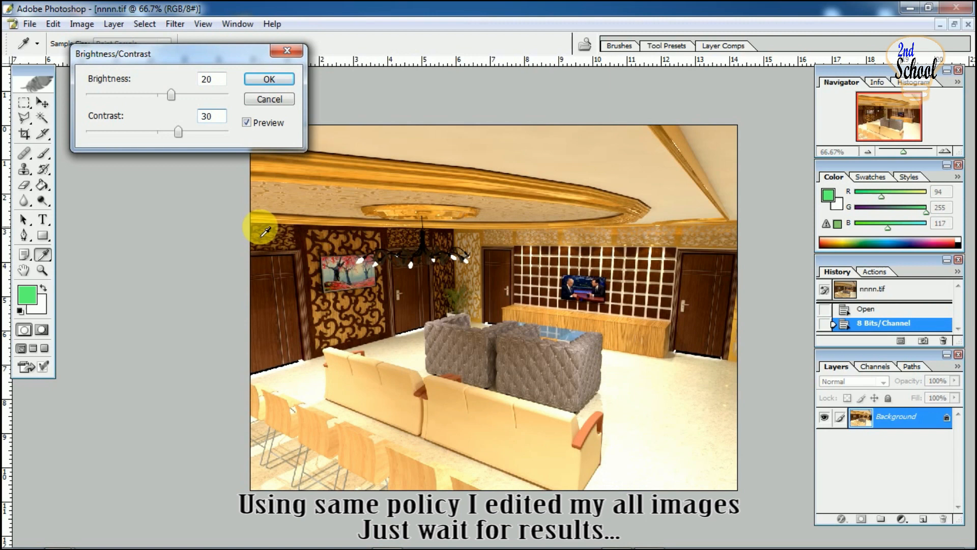
click(268, 79)
Paste the contact logo, scale it to about 69.5% and place it in the image's upper-right corner.
key(ctrl+v)
key(ctrl+t)
drag(406, 298, 427, 299)
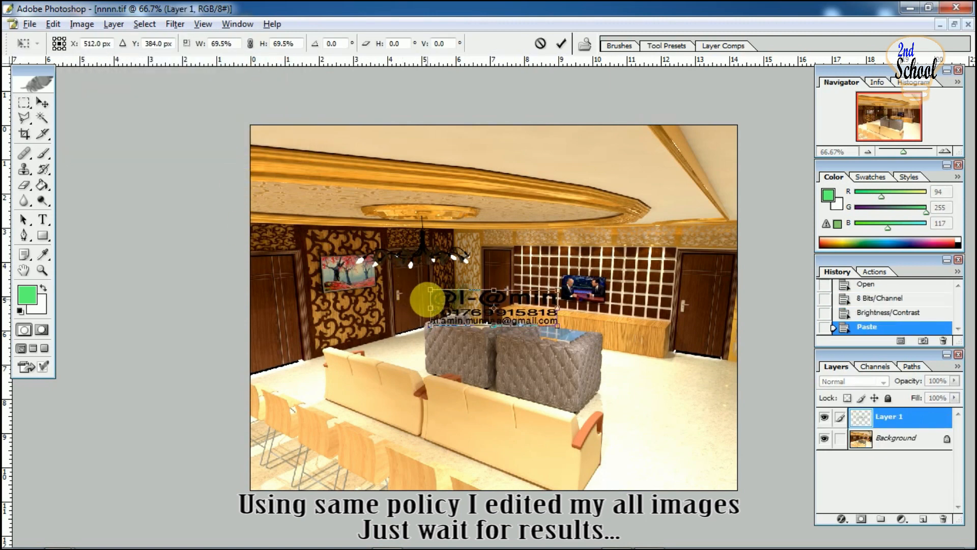
drag(534, 308, 720, 146)
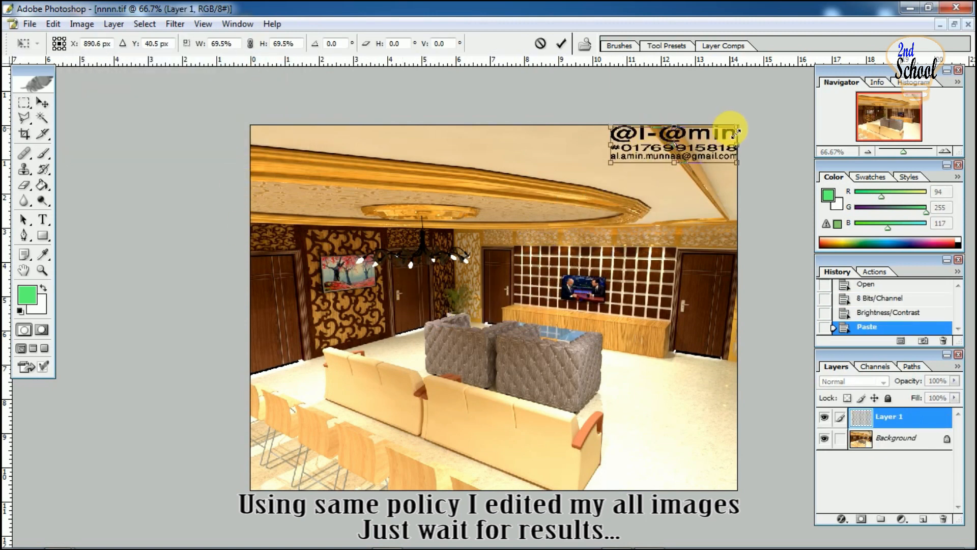
Nudge the logo down and left from the upper-right corner to about X 869.6 px, Y 60 px.
key(Down)
key(Down)
key(Down)
key(Down)
key(Down)
key(Down)
key(Down)
key(Down)
key(Down)
key(Down)
key(Down)
key(Down)
key(Down)
key(Left)
key(Left)
key(Left)
key(Left)
key(Left)
key(Left)
key(Left)
key(Left)
key(Left)
key(Left)
key(Left)
key(Left)
key(Left)
key(Left)
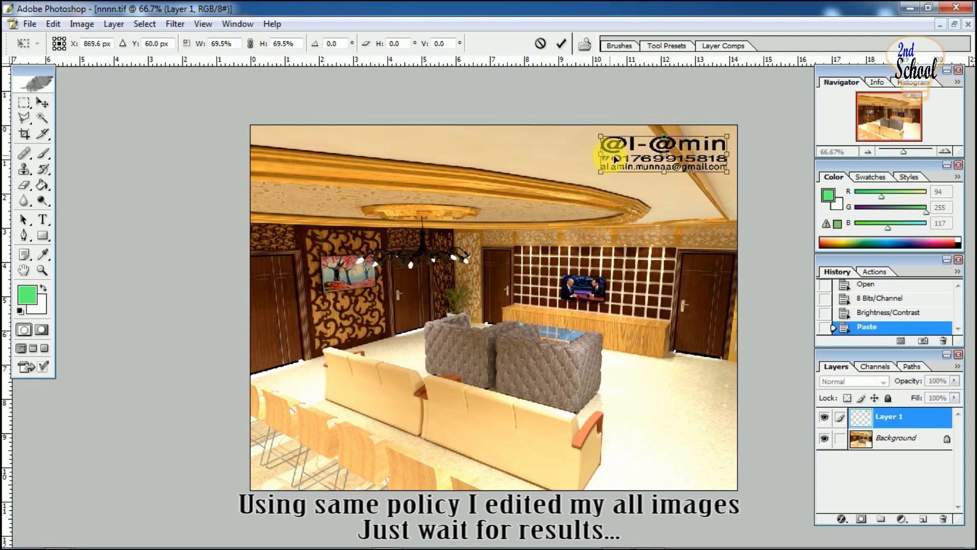
Shrink the logo to about 62.3%, nudge it slightly up and right, and apply the transform.
shift+drag(600, 172, 614, 168)
key(Up)
key(Up)
key(Up)
key(Up)
key(Up)
key(Right)
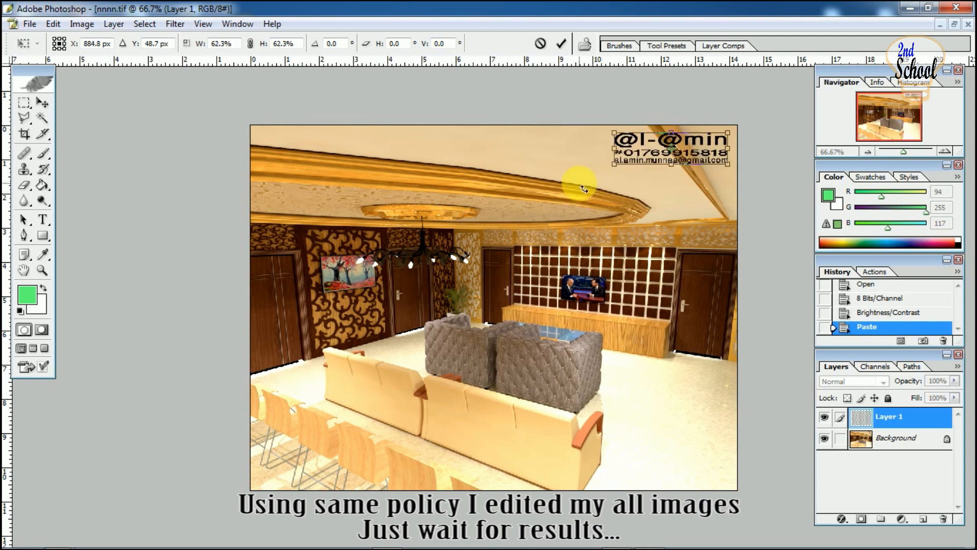
key(Right)
key(Right)
key(Right)
key(Right)
key(Right)
key(Right)
key(Right)
key(Right)
key(Return)
Save a JPEG copy of the edited nnnn.tif image.
click(30, 26)
click(75, 191)
click(517, 310)
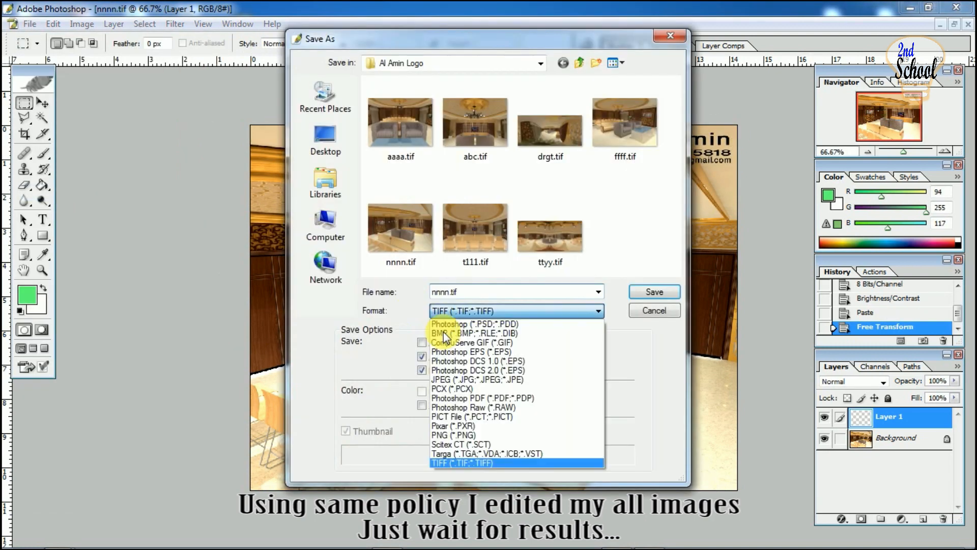
click(443, 367)
click(647, 292)
click(591, 175)
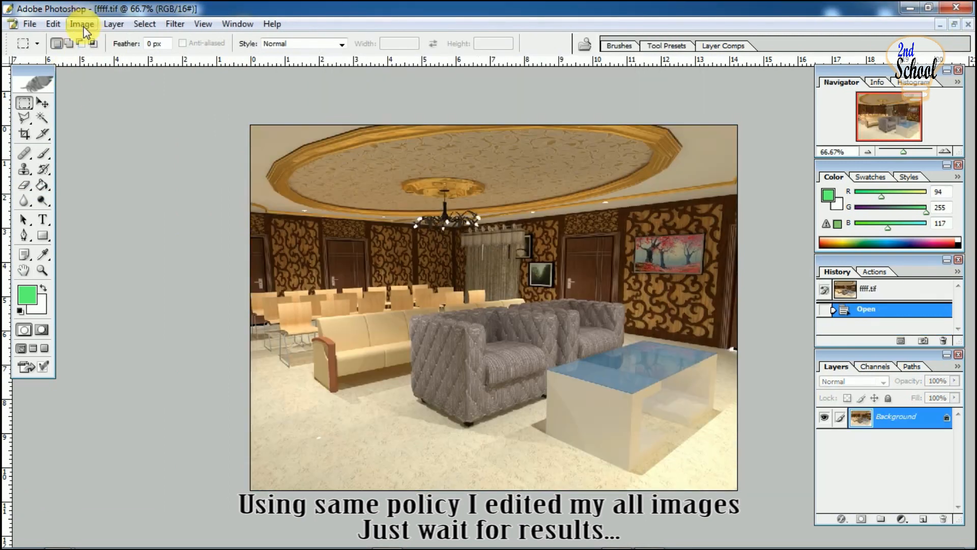
Convert the ffff.tif image to 8 bits per channel.
click(83, 27)
mouse_move(104, 40)
click(245, 168)
Adjust the ffff.tif image to brightness 20 and contrast 20.
click(82, 23)
mouse_move(153, 62)
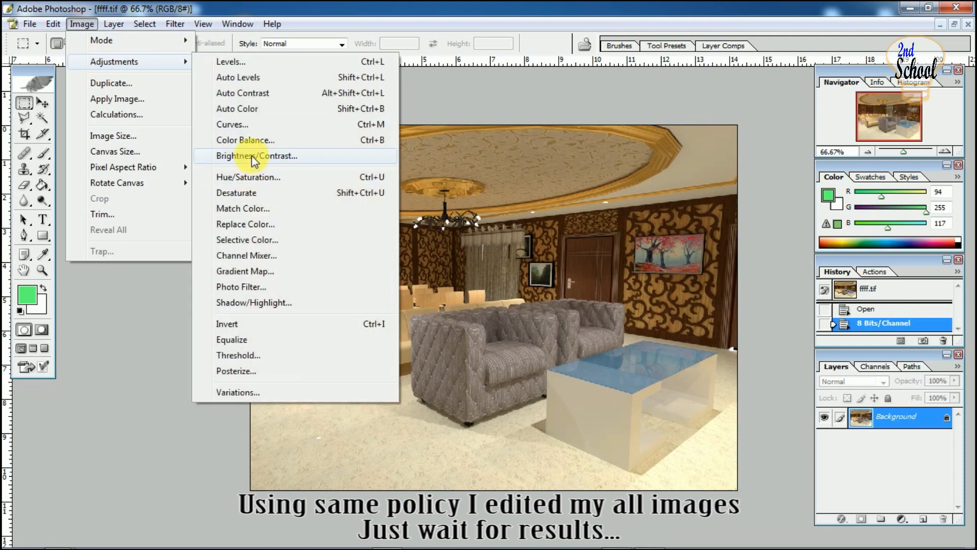
click(254, 161)
text(20)
key(Tab)
text(20)
click(275, 80)
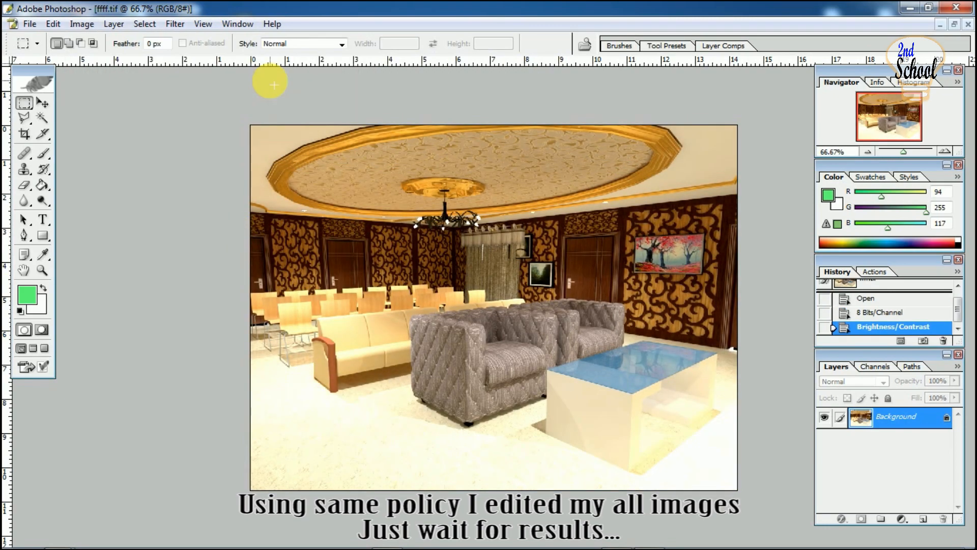
Apply Shadow/Highlight to the ffff.tif image with shadows at 50% and highlights at 0%.
click(82, 24)
mouse_move(114, 61)
click(256, 304)
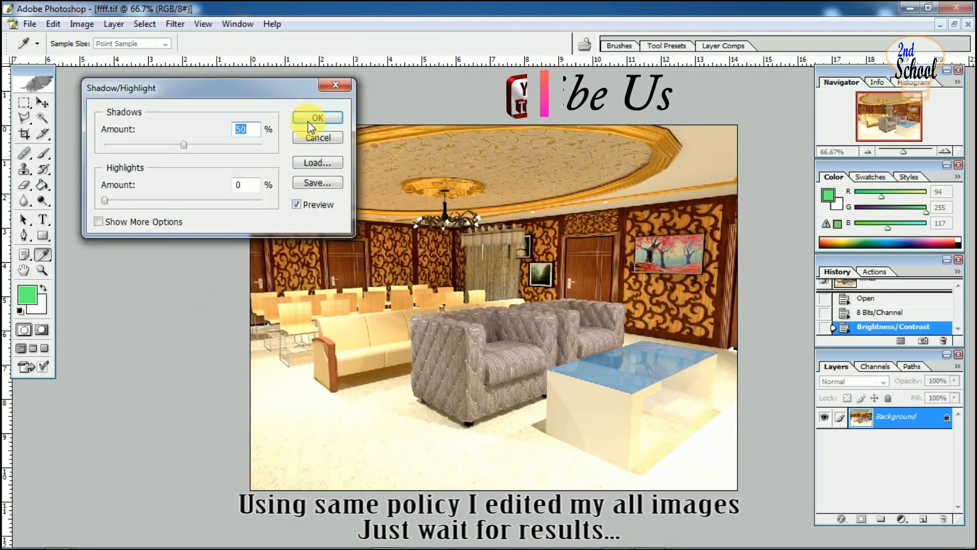
click(317, 118)
Paste the contact logo, scale it to about 62.5% and place it in the image's lower-right corner.
key(m)
key(ctrl+v)
key(ctrl+t)
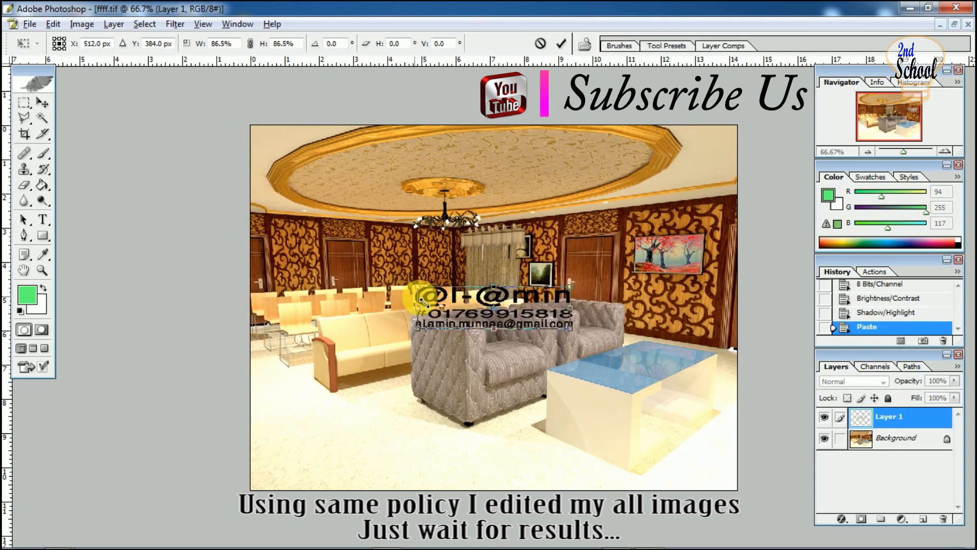
drag(424, 303, 668, 481)
Nudge the logo left and up from the lower-right corner and apply the transform.
key(Left)
key(Left)
key(Left)
key(Left)
key(Left)
key(Left)
key(Left)
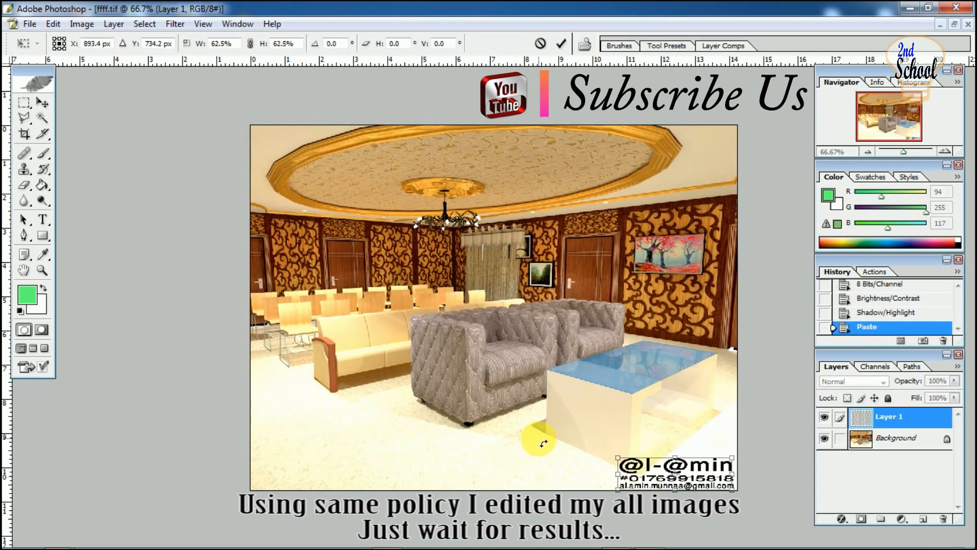
key(Left)
key(Left)
key(Left)
key(Up)
key(Up)
key(Up)
key(Up)
key(Up)
key(Up)
key(Up)
key(Up)
key(Up)
key(Up)
key(Up)
key(Up)
key(Up)
key(Up)
key(Return)
Save the ffff.tif image as a JPEG copy at maximum quality 12 with progressive format, and close the document.
click(29, 23)
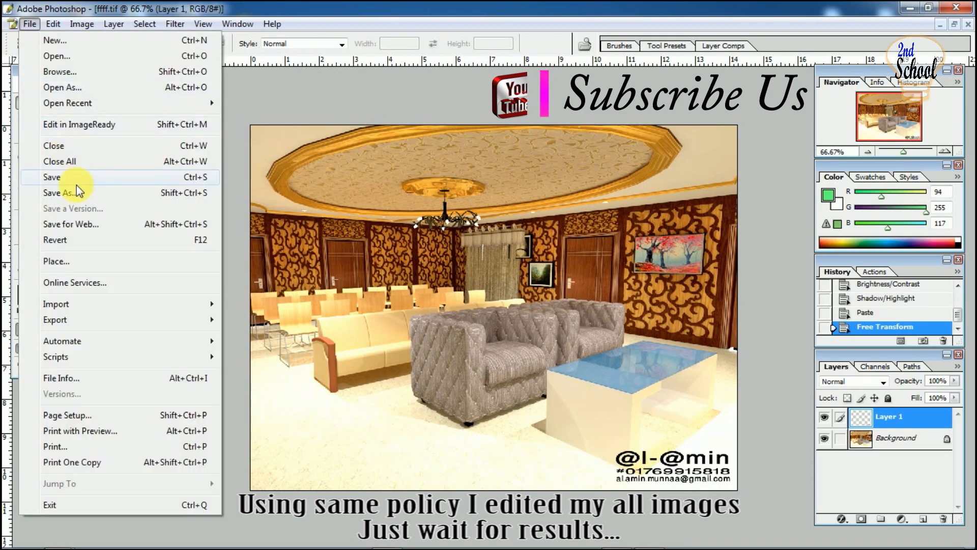
click(77, 191)
click(560, 312)
click(492, 385)
click(654, 295)
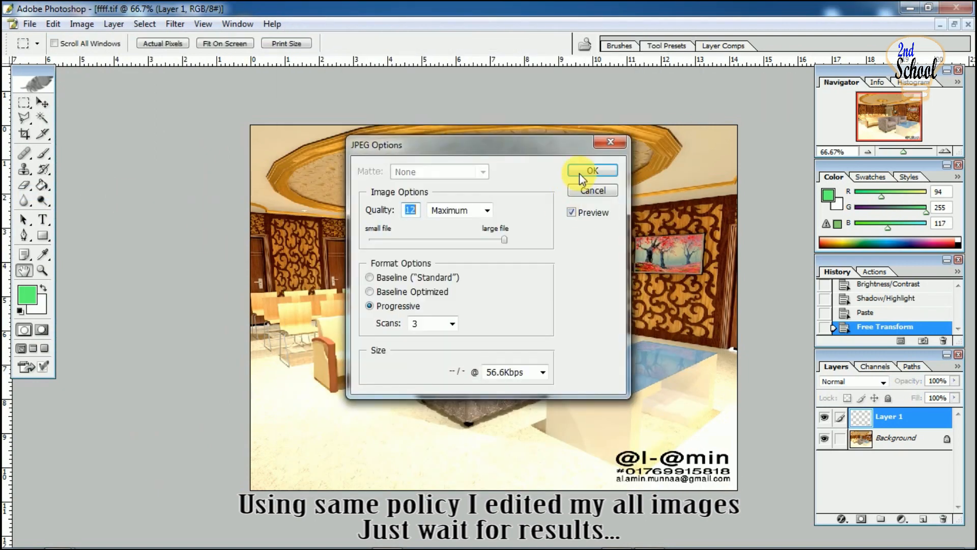
click(579, 173)
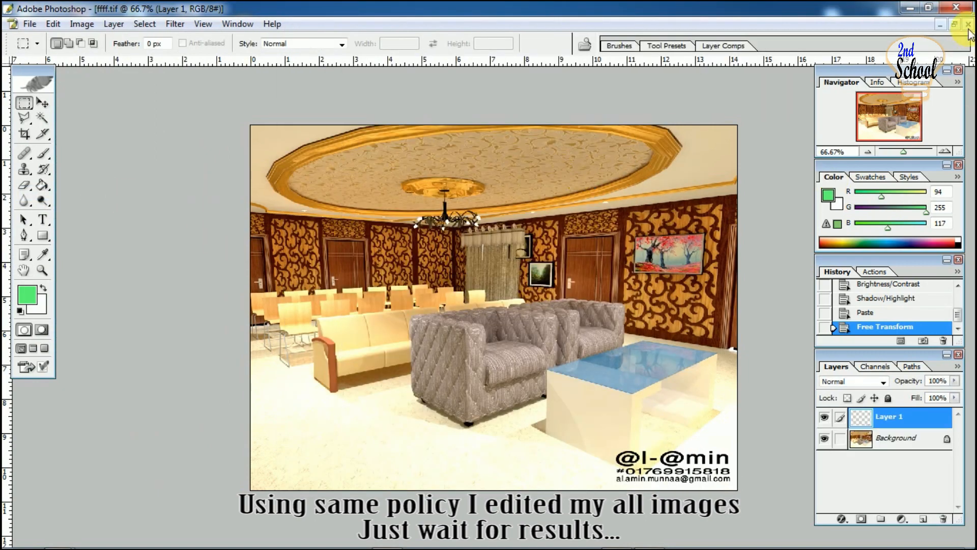
key(ctrl+w)
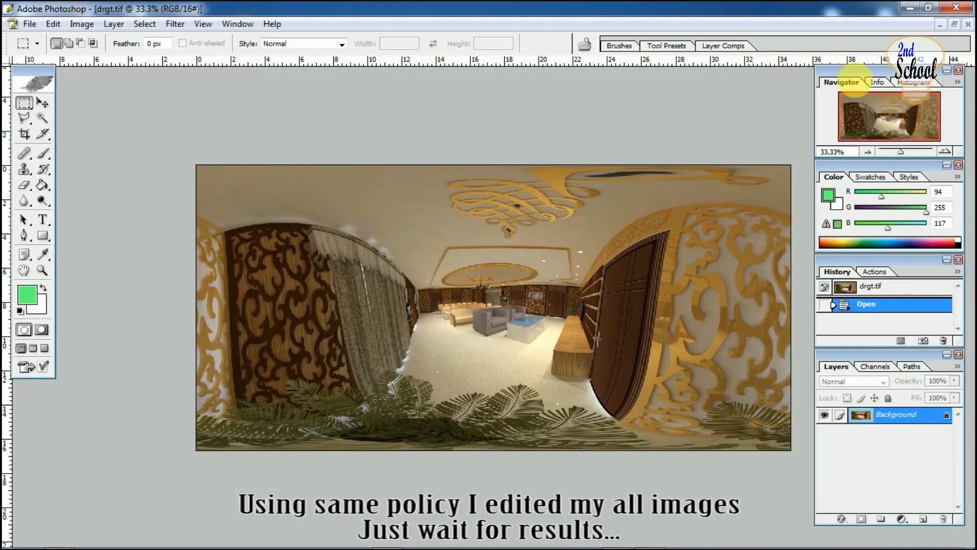
Convert the drgt.tif panorama to 8 bits per channel and adjust it to brightness 20 and contrast 30.
click(82, 23)
mouse_move(97, 37)
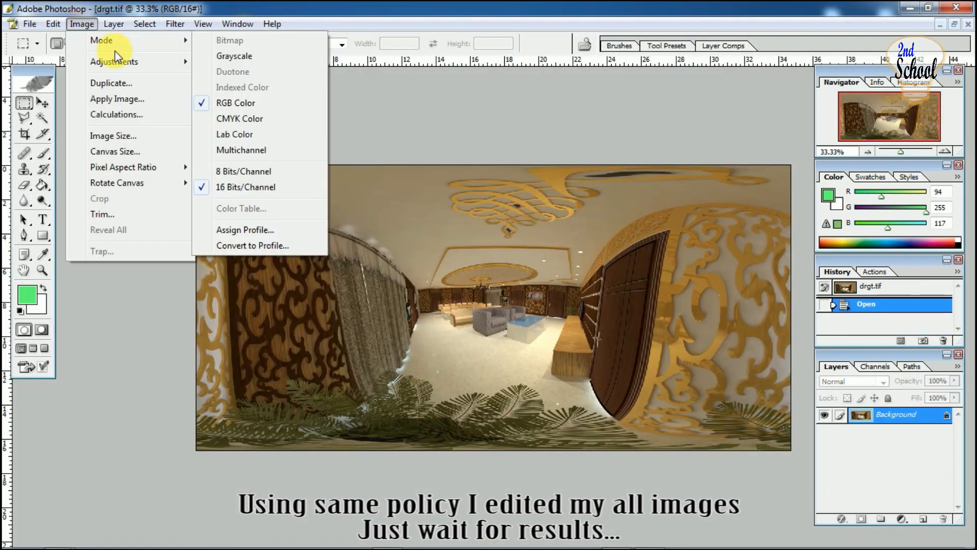
click(242, 170)
click(91, 24)
mouse_move(117, 63)
click(267, 155)
text(20)
key(Tab)
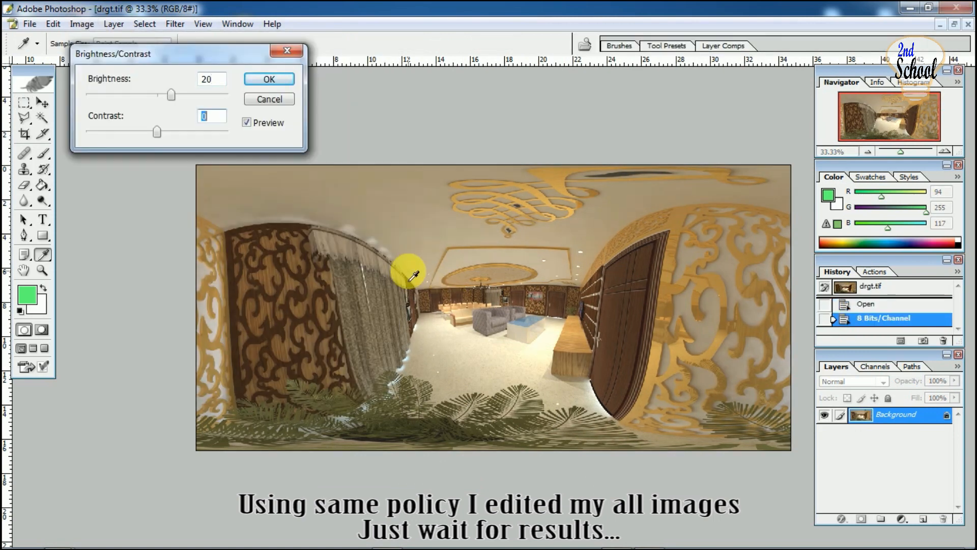
text(30)
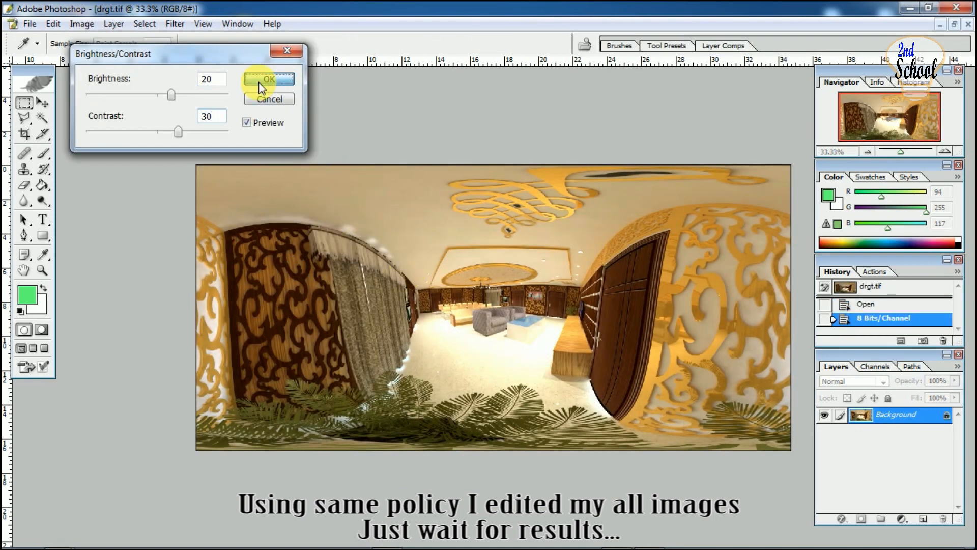
click(258, 81)
Apply Shadow/Highlight to the drgt.tif panorama with the preset values.
click(82, 24)
mouse_move(114, 62)
click(251, 303)
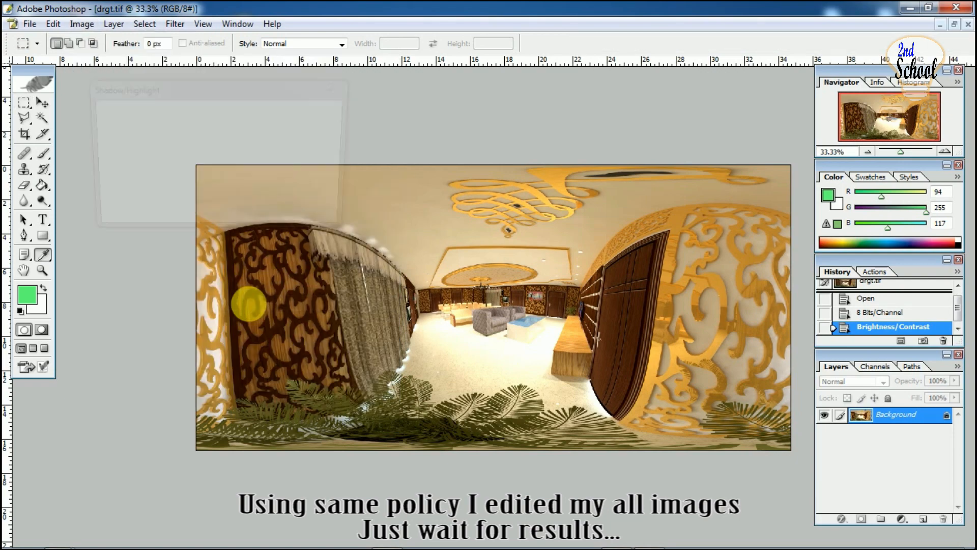
click(310, 118)
Paste the contact logo into drgt.tif, scale it down and place it on the floor below the glass table.
key(ctrl+plus)
key(ctrl+plus)
key(ctrl+plus)
key(ctrl+plus)
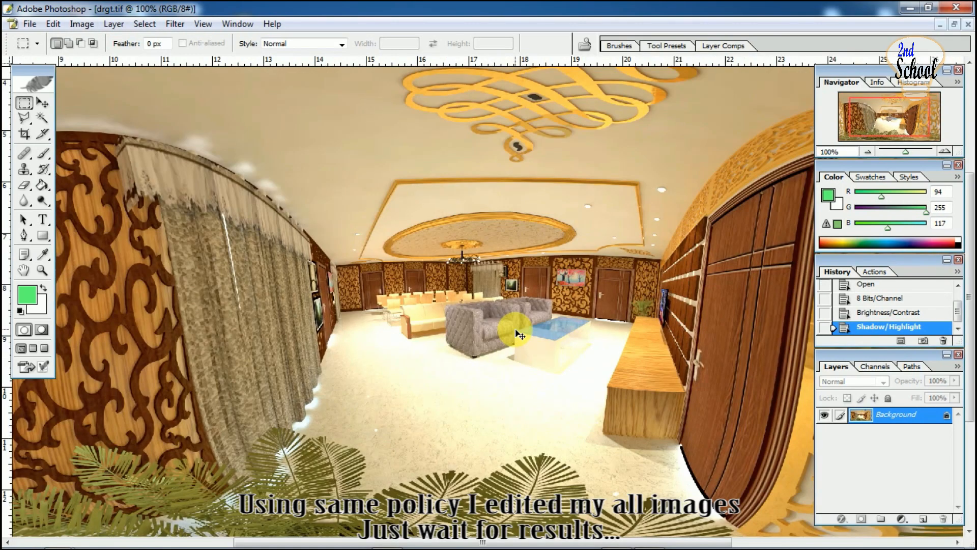
key(ctrl+v)
key(ctrl+t)
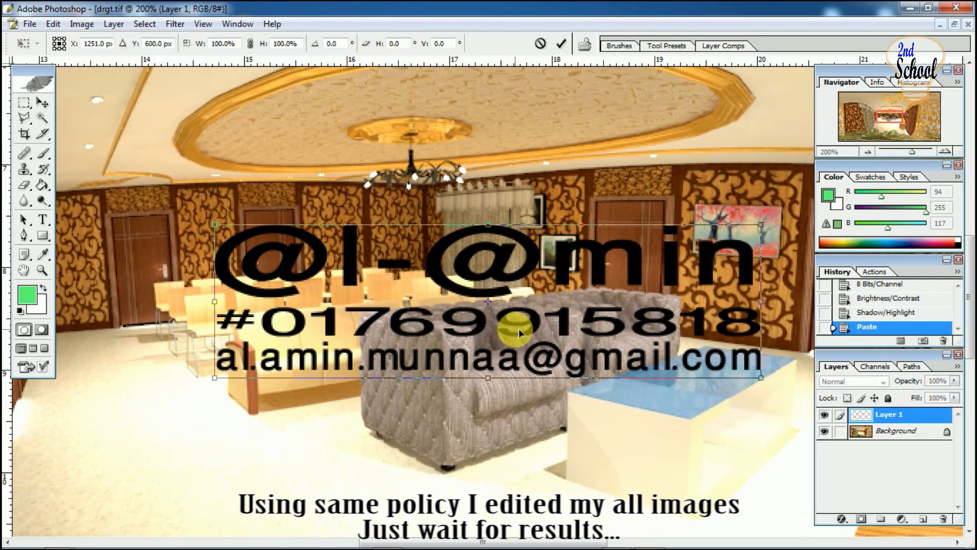
drag(215, 226, 403, 320)
drag(546, 310, 769, 512)
key(Return)
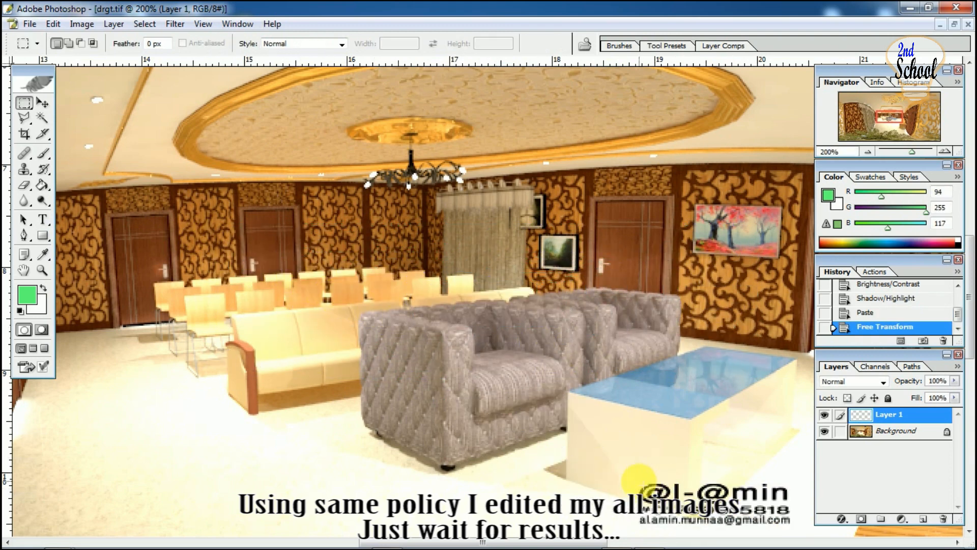
Nudge the logo right and down on the panorama's floor with the Move tool.
key(v)
key(Right)
key(Right)
key(Right)
key(Right)
key(Right)
key(Right)
key(Right)
key(Right)
key(Right)
key(Right)
key(Right)
key(Right)
key(Right)
key(Right)
key(Down)
key(Down)
key(Down)
key(Down)
key(Down)
key(Down)
key(Down)
key(Down)
Save the panorama as the JPEG copy drgt.jpg and close the document.
key(ctrl+minus)
key(ctrl+minus)
key(ctrl+minus)
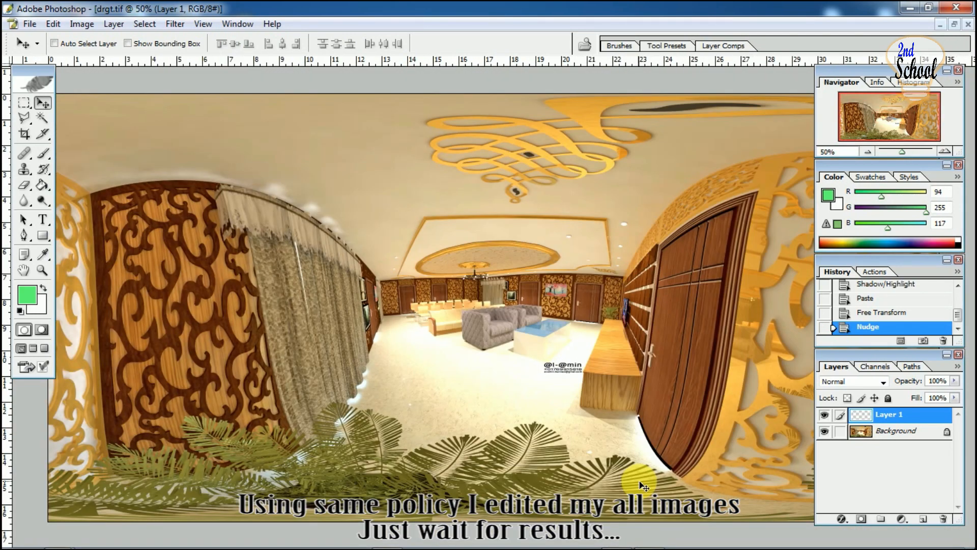
key(ctrl+minus)
click(30, 24)
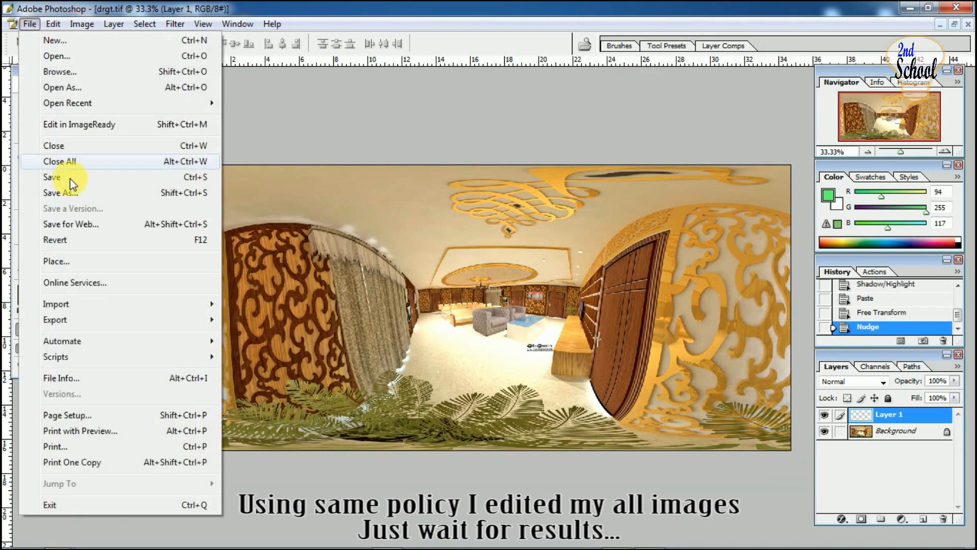
click(78, 191)
click(517, 307)
click(502, 356)
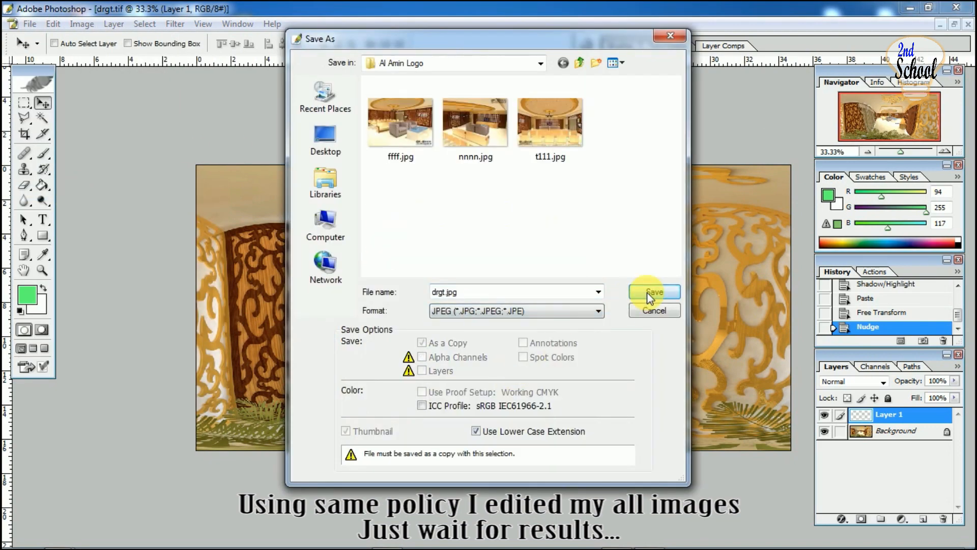
click(648, 290)
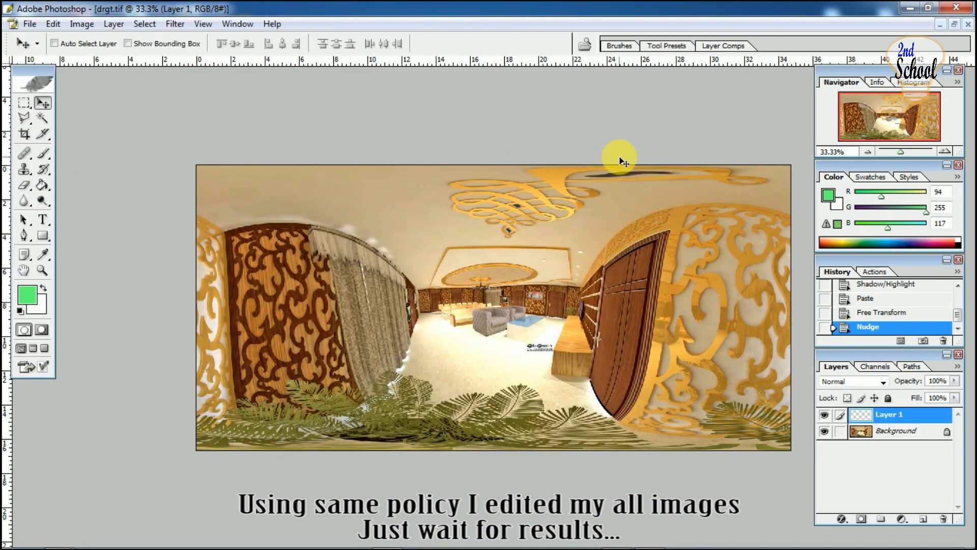
key(ctrl+w)
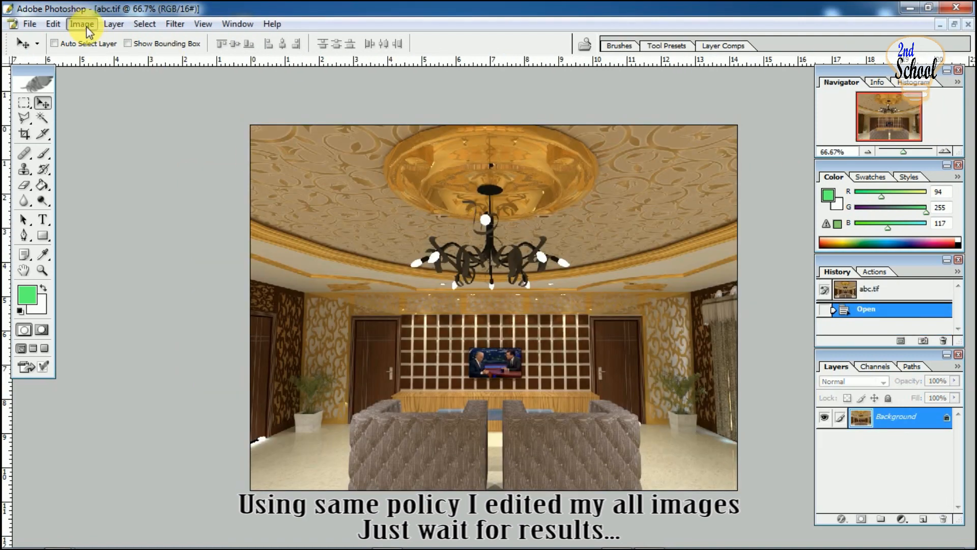
Convert the abc.tif image to 8 bits per channel and adjust it to brightness 20 and contrast 30.
click(82, 24)
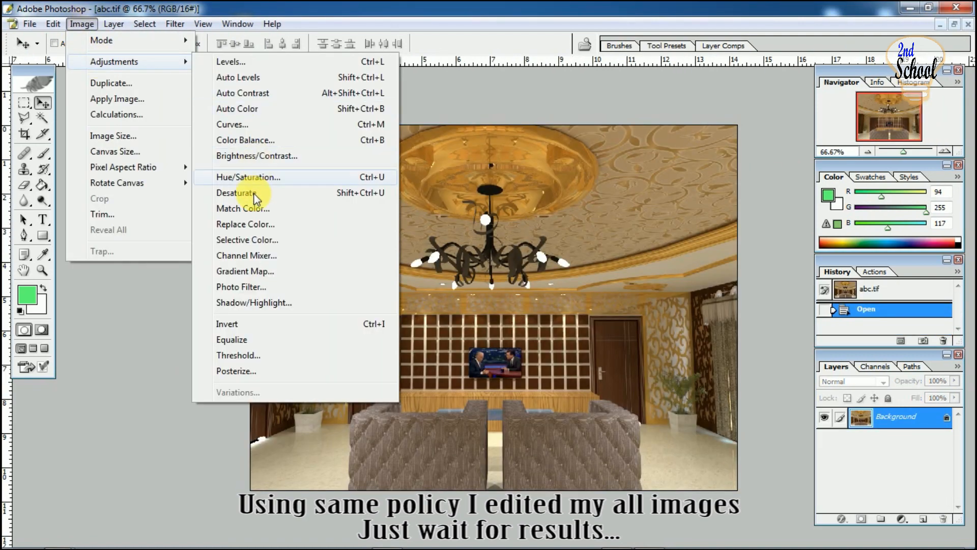
click(231, 176)
click(81, 24)
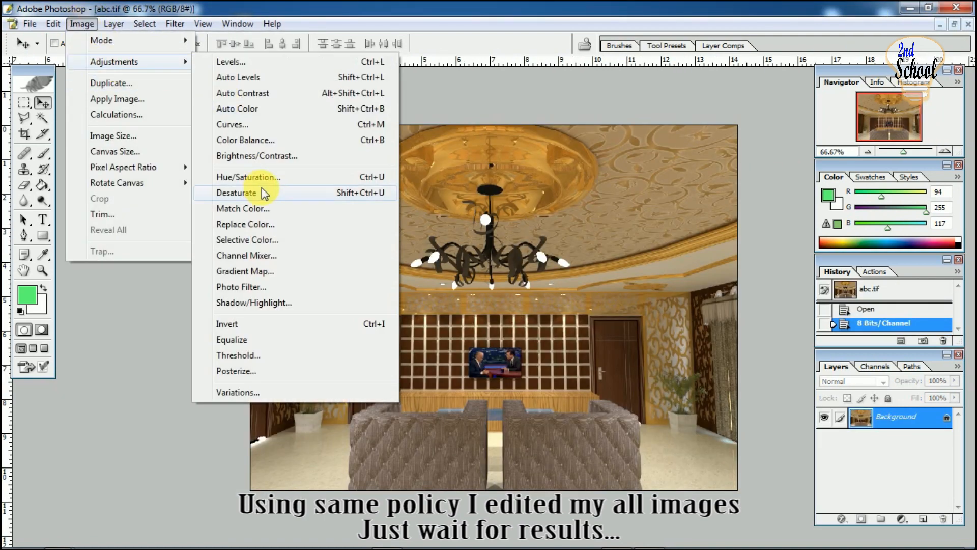
click(254, 154)
text(20)
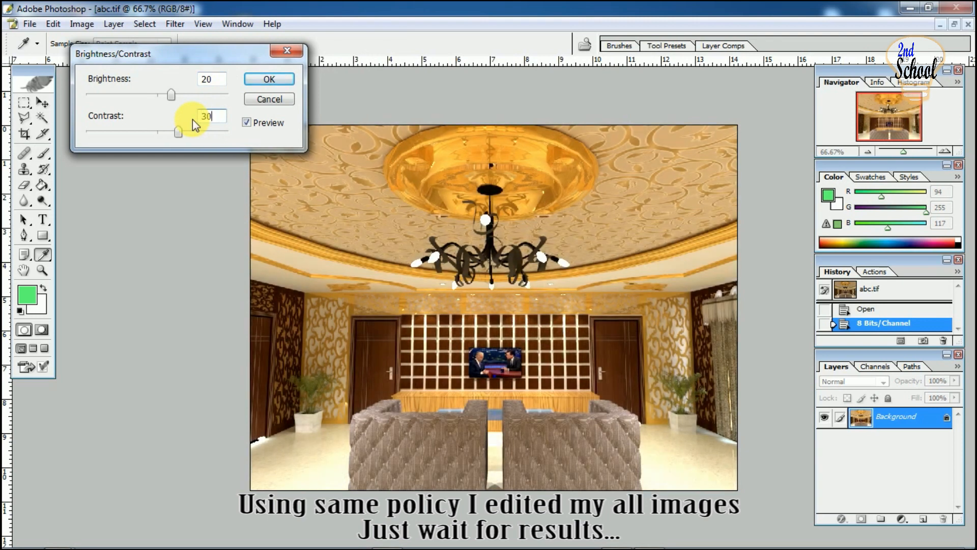
click(269, 79)
Paste the contact logo into abc.tif, scale it down and place it in the image's lower-right corner.
key(ctrl+v)
key(ctrl+t)
drag(402, 282, 443, 294)
drag(527, 314, 667, 472)
key(Return)
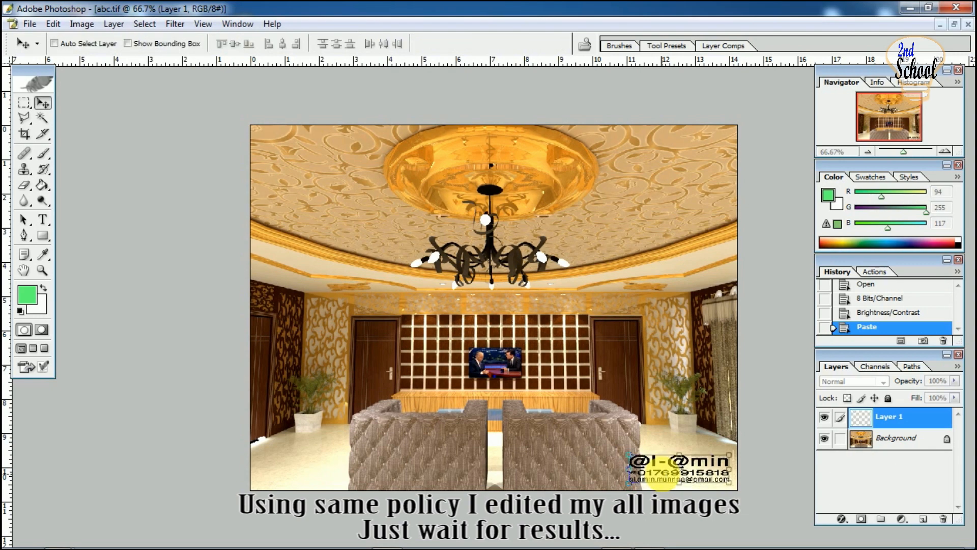
Save the abc.tif image as a JPEG copy and close the document.
click(30, 24)
click(63, 194)
click(486, 311)
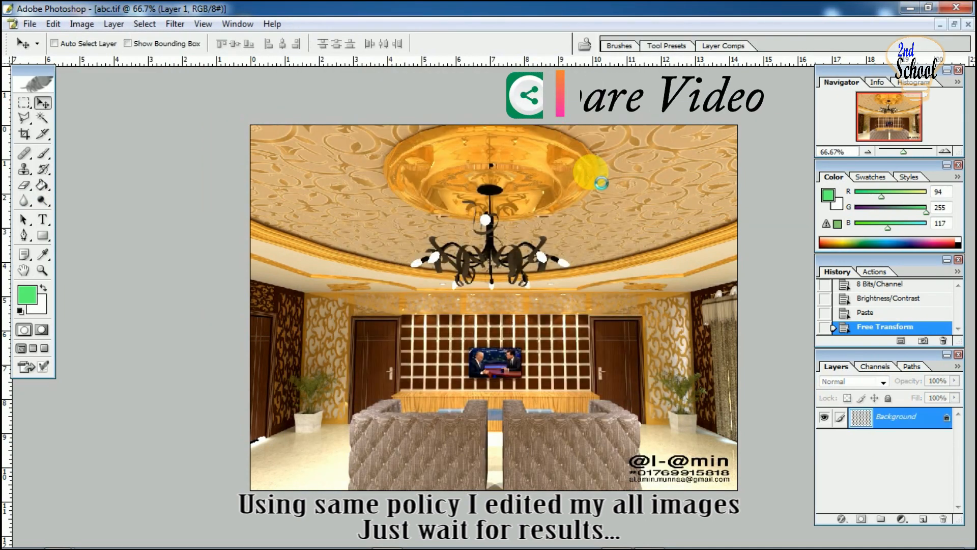
key(ctrl+w)
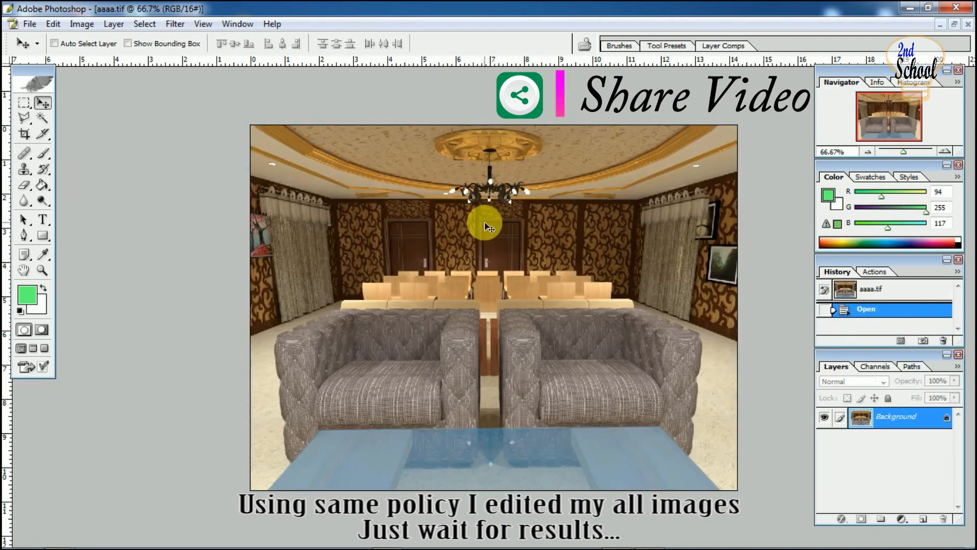
Convert the aaaa.tif image to 8 bits per channel and adjust it to brightness 20 and contrast 30.
click(88, 26)
click(255, 172)
click(82, 24)
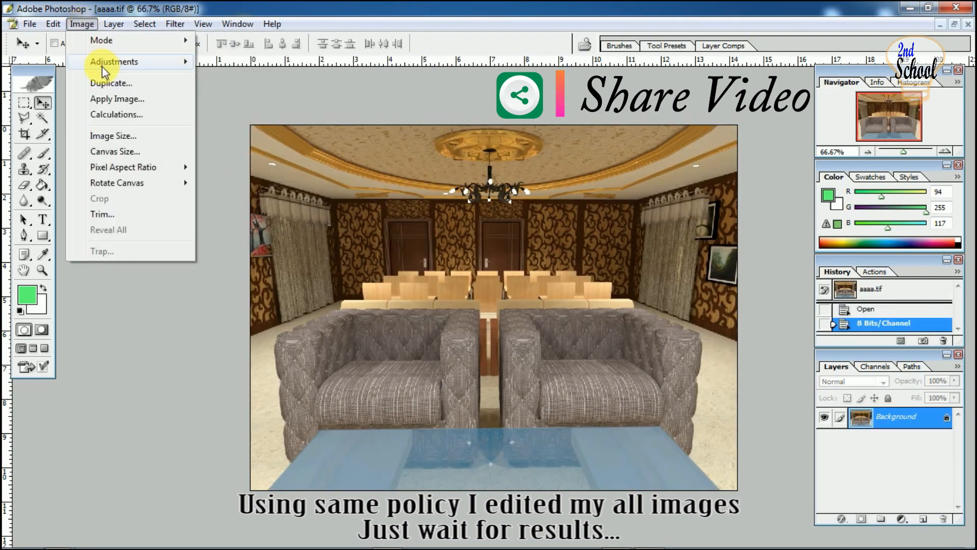
click(262, 153)
text(20)
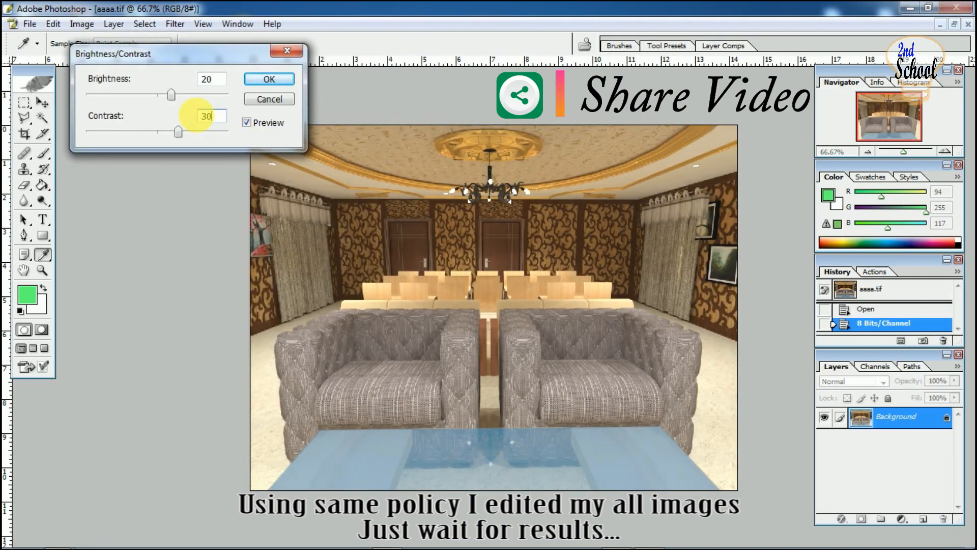
click(260, 80)
Apply Shadow/Highlight to the aaaa.tif image with the preset values.
click(82, 24)
mouse_move(114, 62)
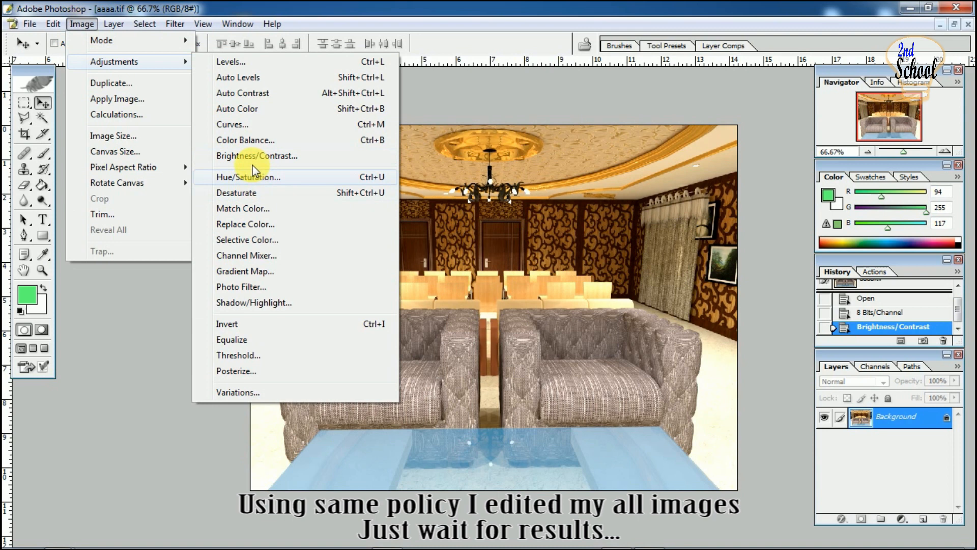
click(256, 304)
click(318, 120)
Paste the contact logo into aaaa.tif, scale it to about 56.6% and place it in the image's lower-right corner.
key(ctrl+v)
key(ctrl+t)
drag(408, 283, 446, 308)
drag(536, 311, 722, 480)
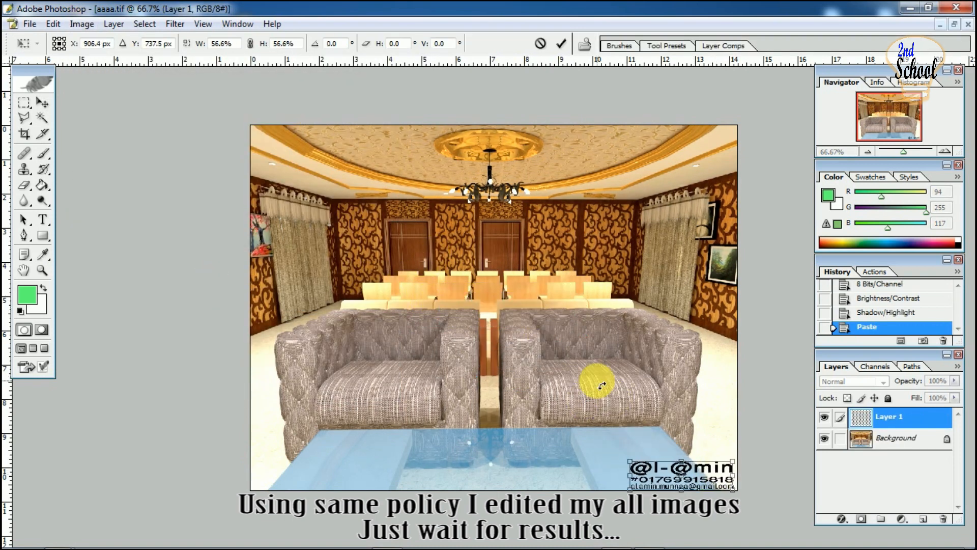
Nudge the logo left and up from the corner of aaaa.tif and apply the transform.
key(Left)
key(Left)
key(Left)
key(Left)
key(Left)
key(Left)
key(Left)
key(Left)
key(Up)
key(Up)
key(Up)
key(Up)
key(Up)
key(Up)
key(Up)
key(Up)
key(Up)
key(Up)
key(Up)
key(Up)
key(Up)
key(Up)
key(Return)
Save the aaaa.tif image as a JPEG copy and close the document.
click(31, 28)
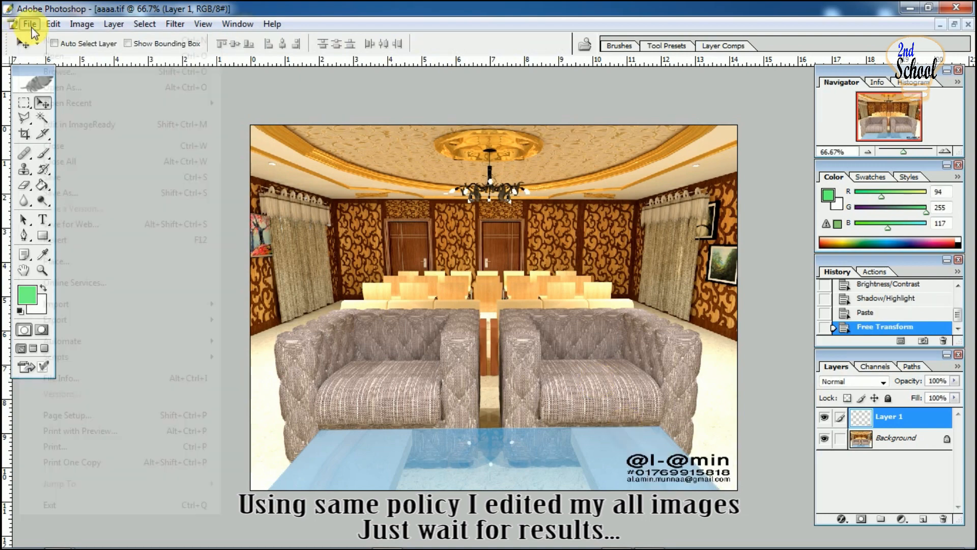
click(60, 191)
click(493, 313)
click(501, 373)
click(653, 290)
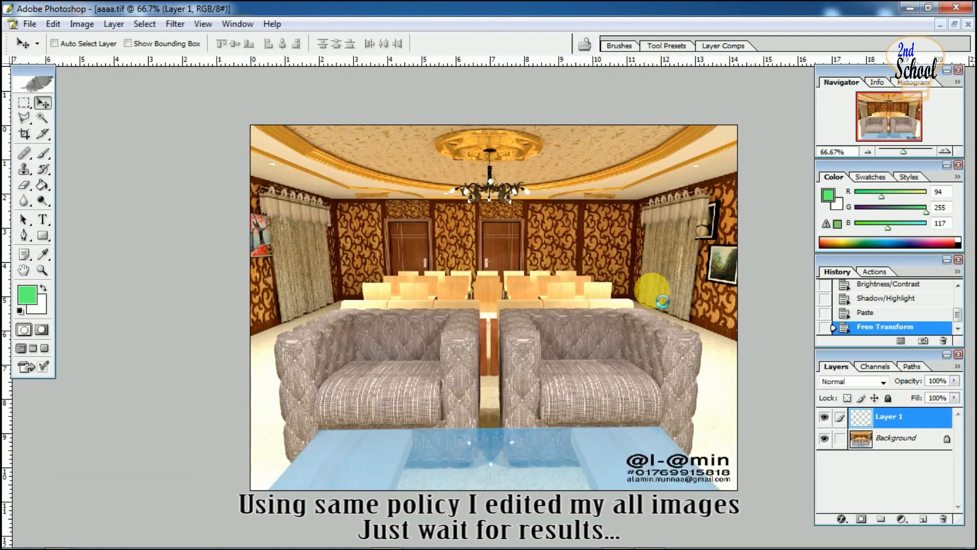
click(590, 170)
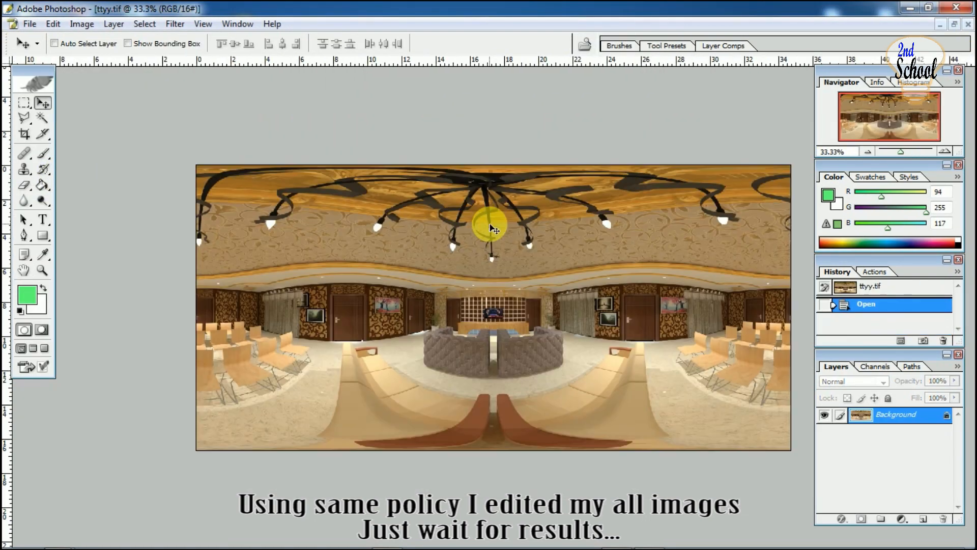
Convert the ttyy.tif panorama to 8 bits per channel and adjust it to brightness 20 and contrast 30.
key(ctrl+minus)
click(82, 24)
mouse_move(102, 40)
click(275, 186)
click(81, 24)
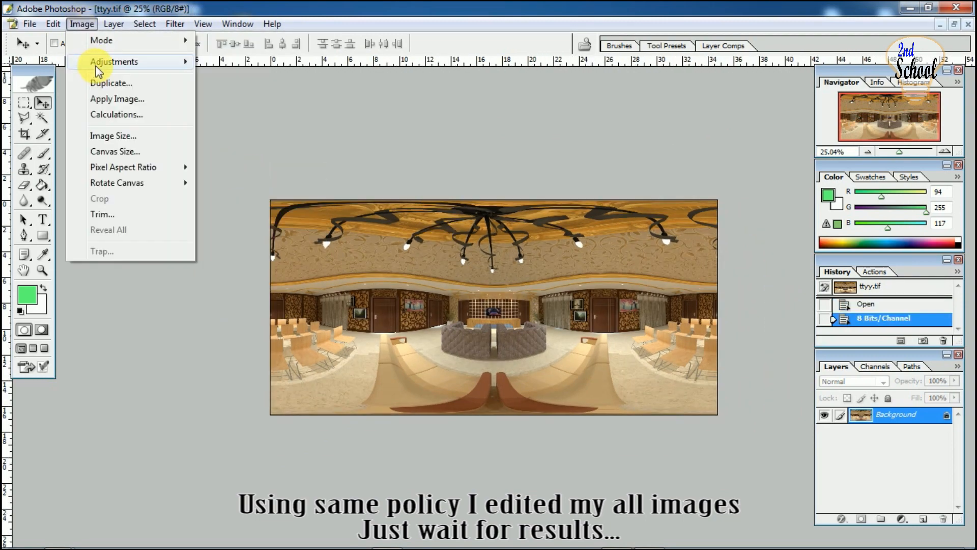
mouse_move(102, 62)
click(290, 156)
text(20)
key(Tab)
text(30)
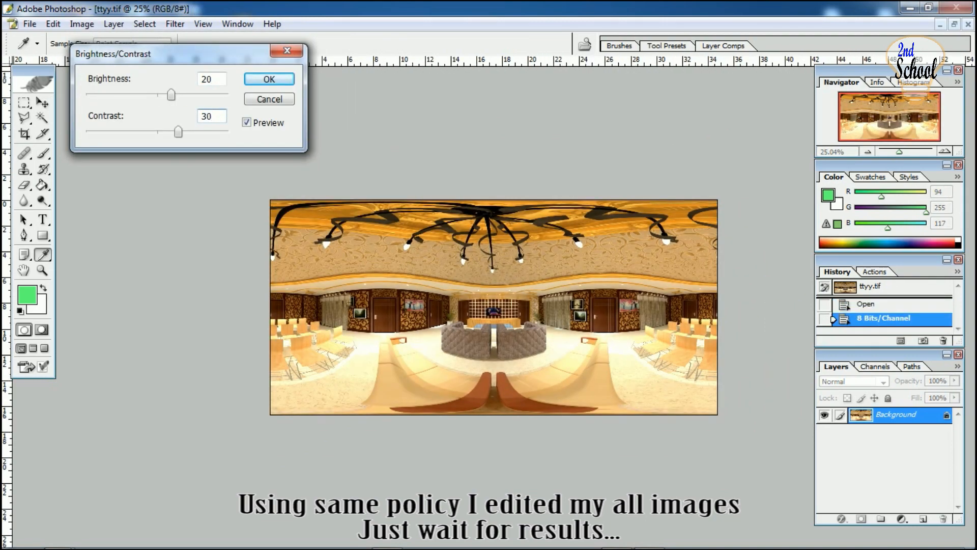
key(Return)
Paste the contact logo into the panorama, scale it to about 23.8% and place it on the patterned band above the back wall's grid.
scroll(503, 317, up, 5)
scroll(714, 319, down, 1)
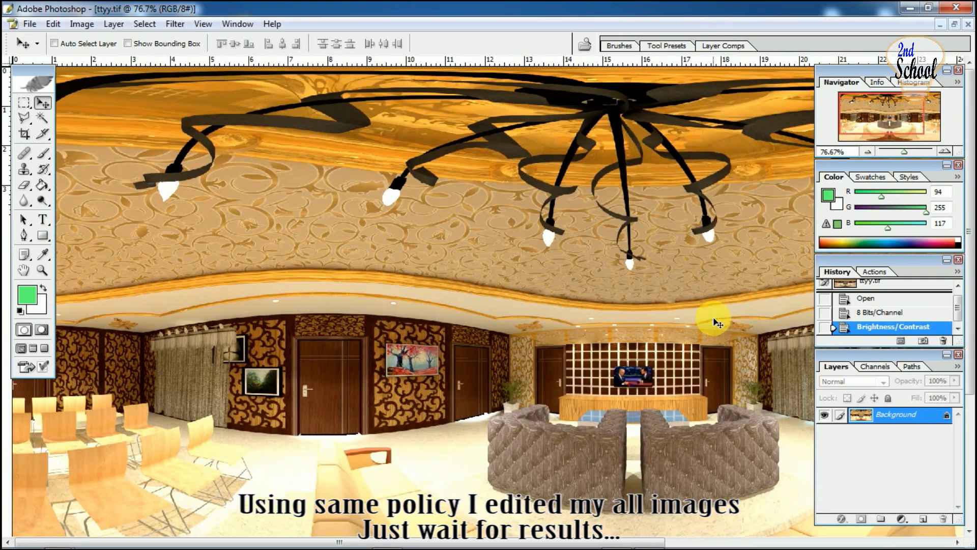
scroll(718, 322, up, 4)
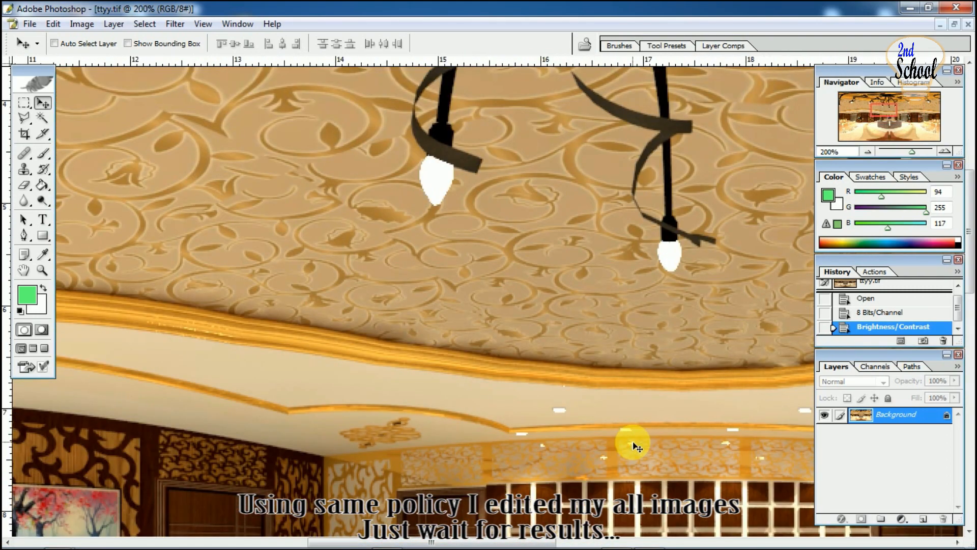
key(ctrl+v)
key(ctrl+t)
drag(212, 218, 406, 318)
drag(532, 318, 597, 464)
drag(473, 426, 488, 441)
key(Down)
key(Down)
key(Down)
key(Down)
key(Down)
key(Down)
key(Down)
key(Down)
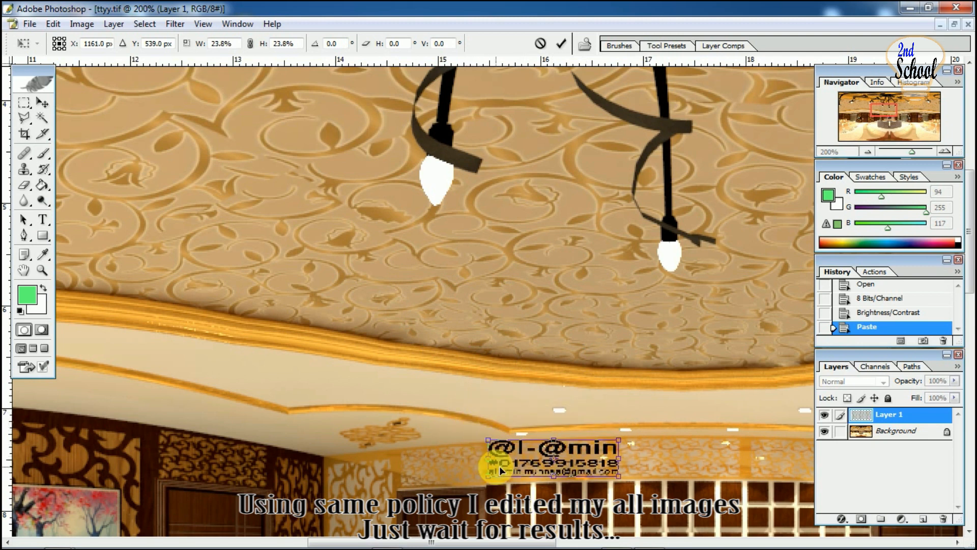
Shift the logo right to the middle of the patterned band, reduce it to about 21.9% and apply the transform.
key(Right)
key(Right)
key(Right)
key(Right)
key(Right)
key(Right)
key(Right)
key(Right)
key(Right)
key(Right)
key(Right)
key(Right)
key(Right)
drag(553, 448, 614, 444)
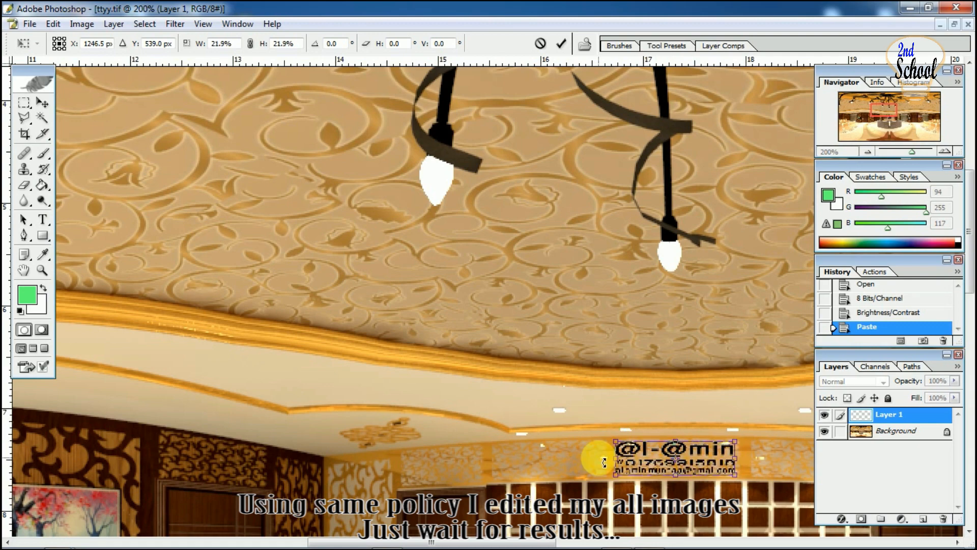
key(Return)
Save the ttyy.tif panorama as a JPEG copy.
key(ctrl+minus)
key(ctrl+minus)
key(ctrl+minus)
key(ctrl+minus)
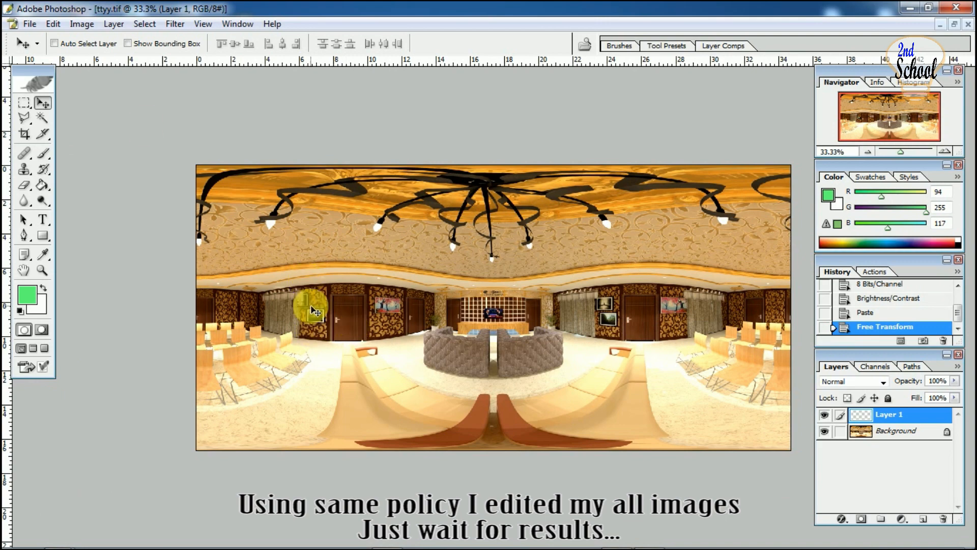
click(29, 25)
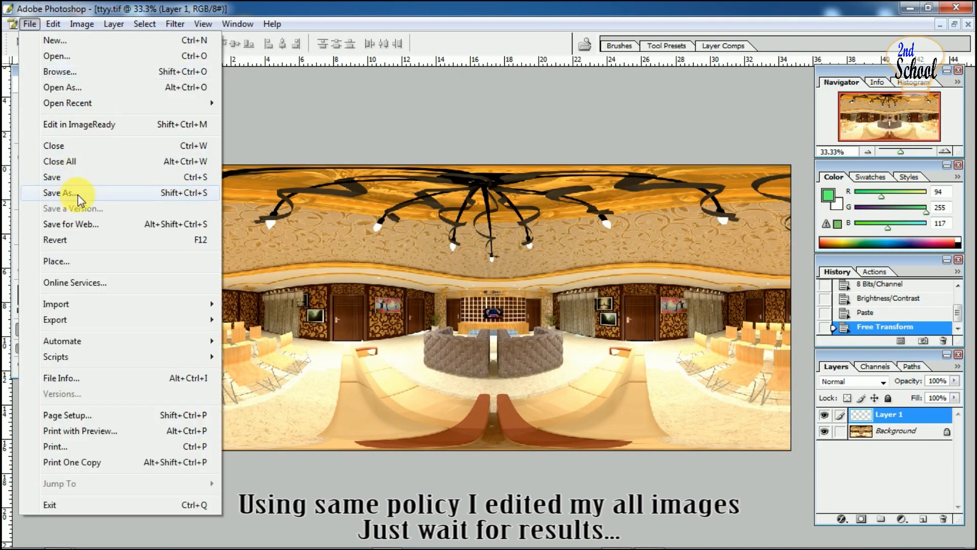
click(58, 193)
click(514, 311)
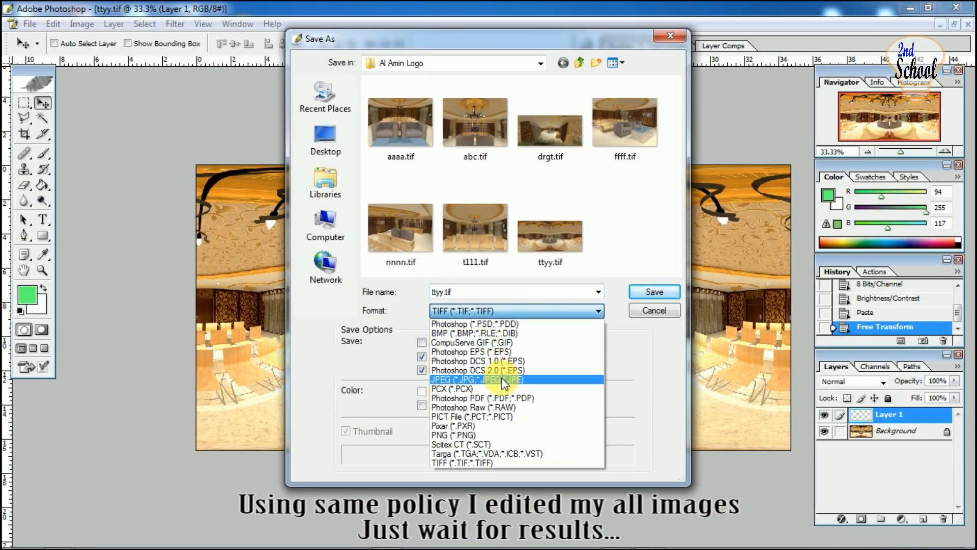
click(488, 383)
click(655, 293)
click(592, 171)
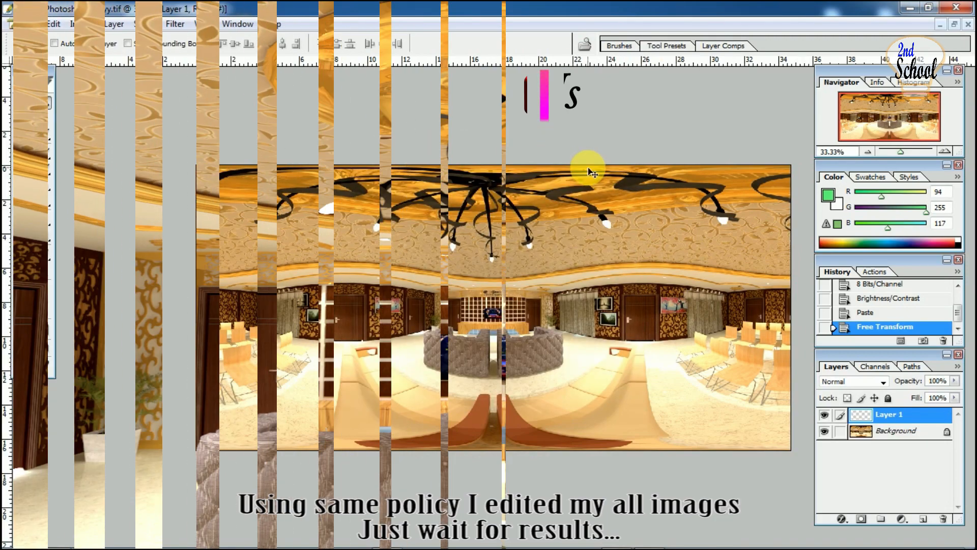